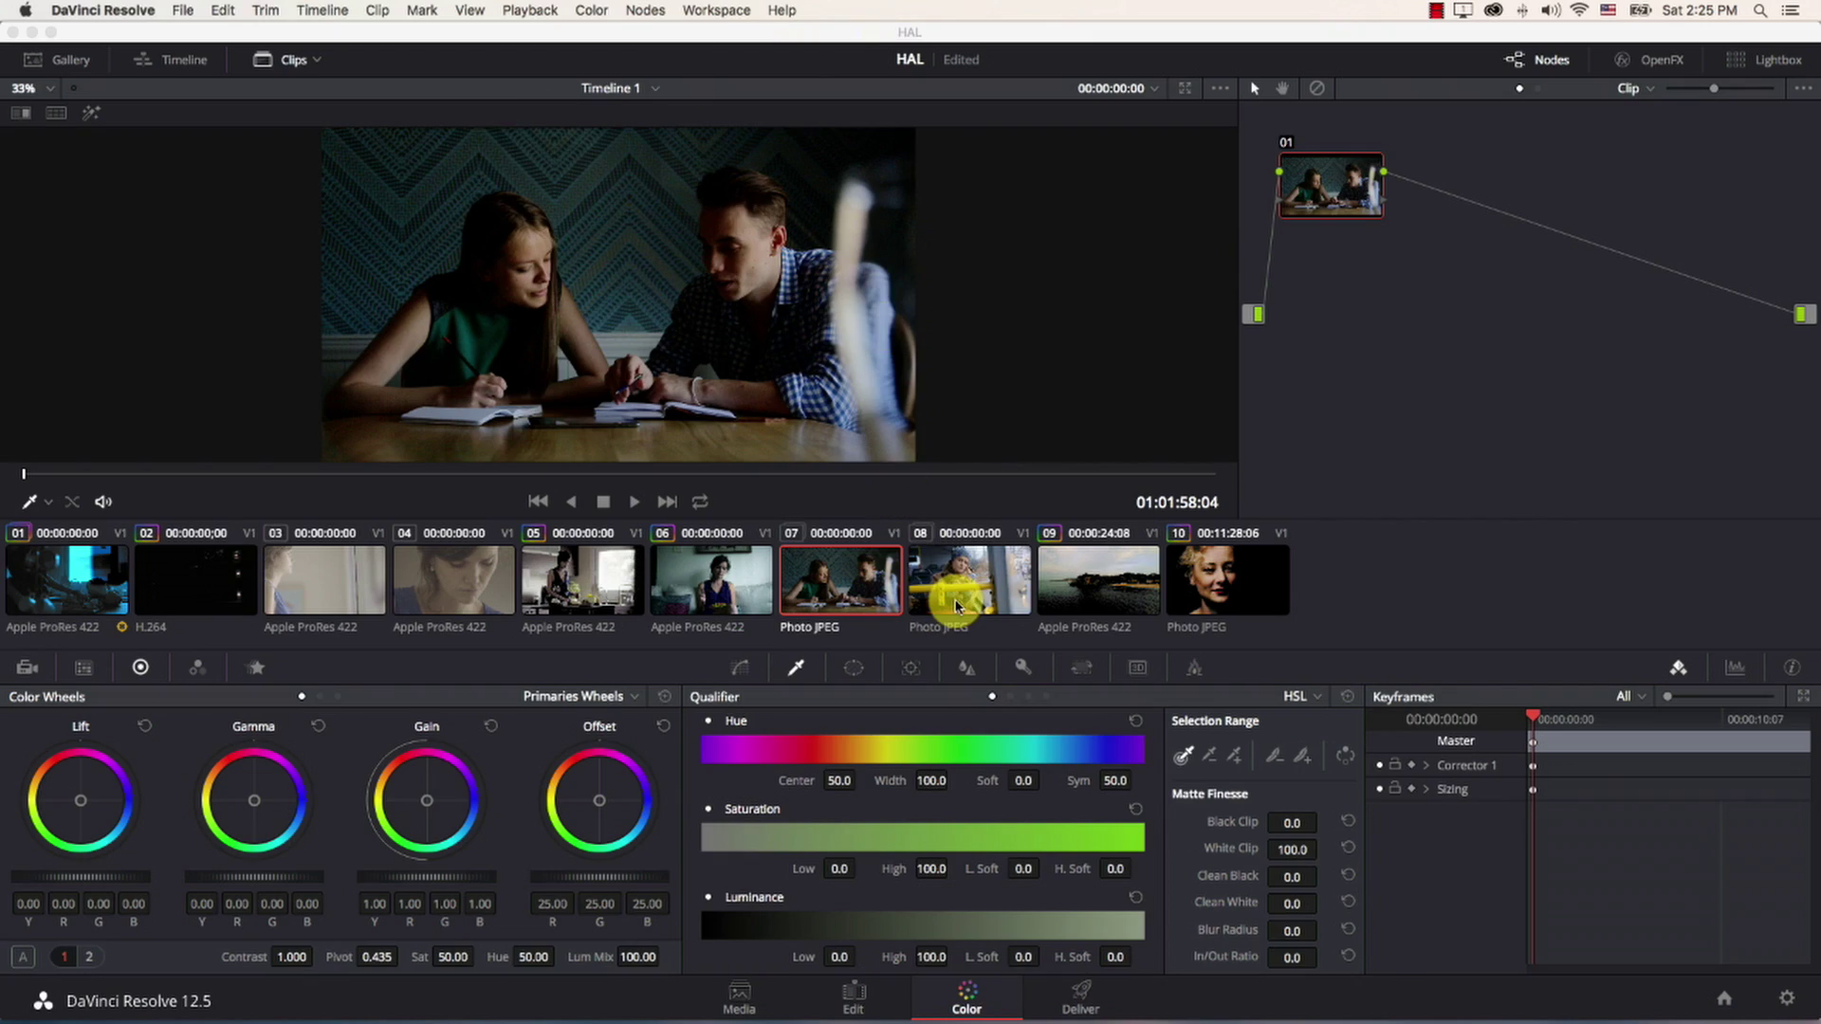
# Load clip 08, the woman on the bus, into the Color page viewer
pyautogui.click(960, 607)
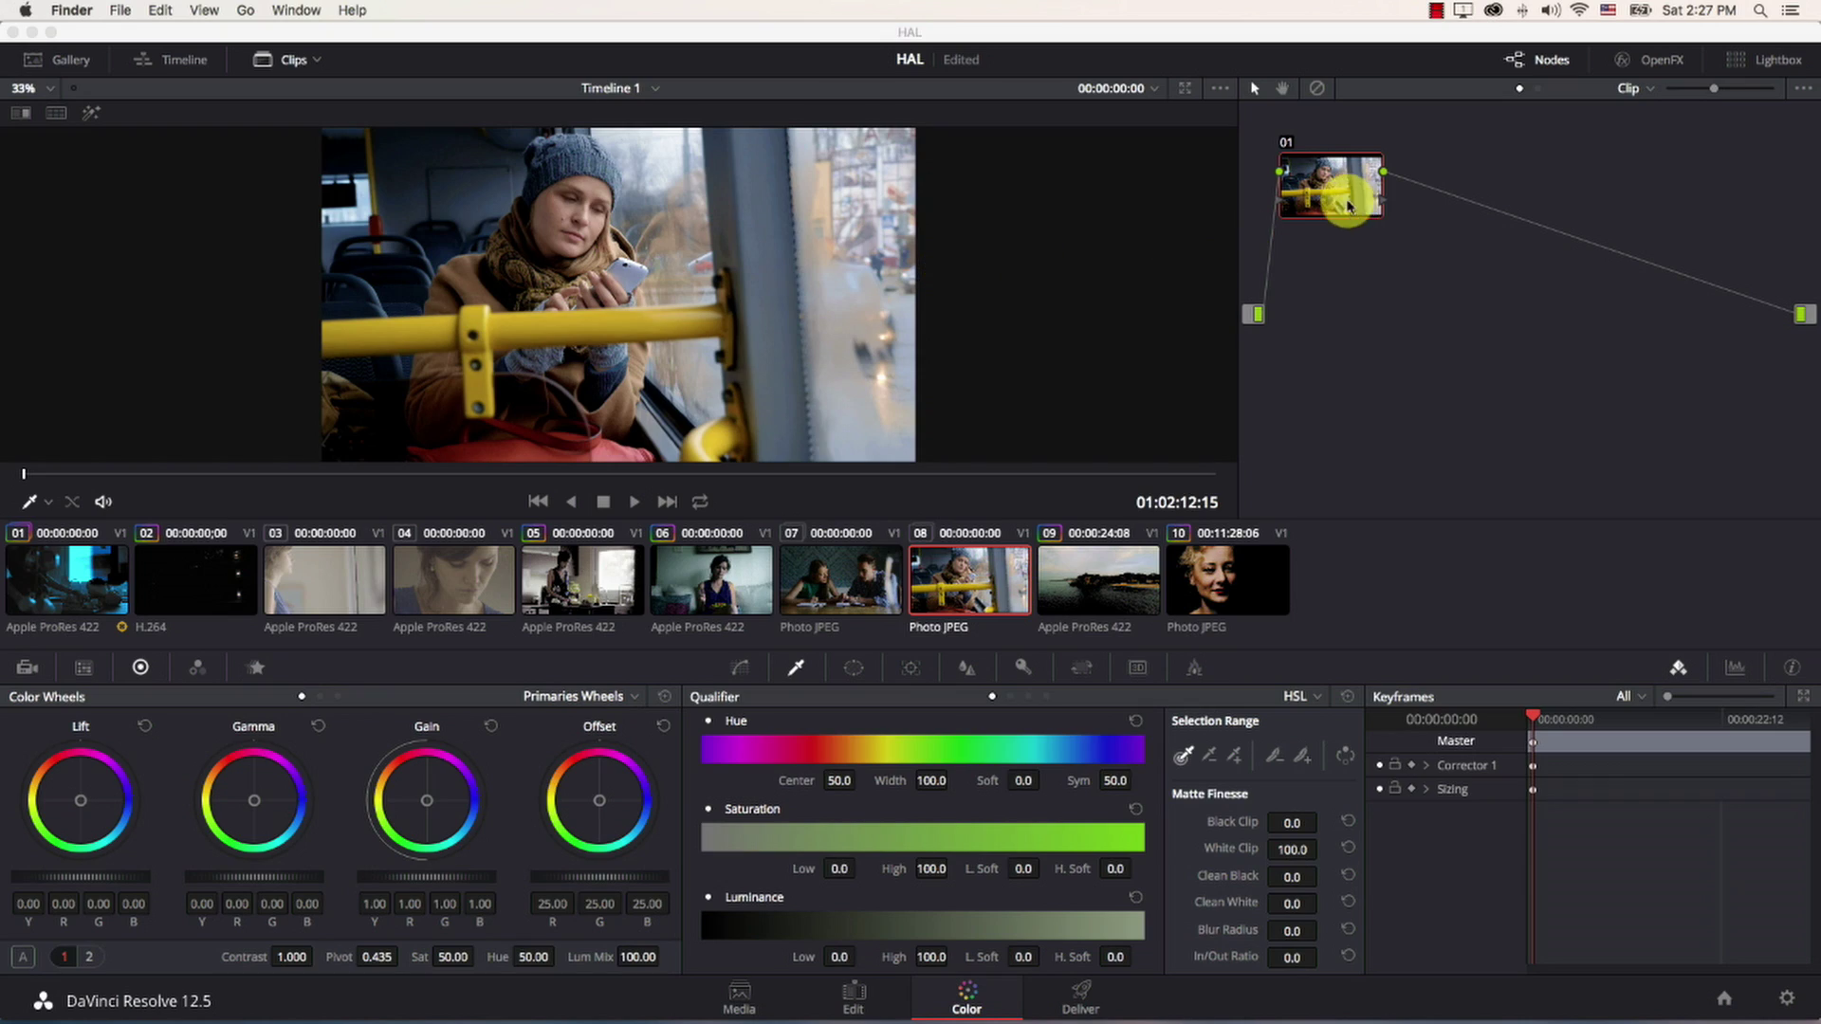
# Add layer node 03 mixed with node 01 via a Layer Mixer, and set its Sat to 0
pyautogui.click(1356, 204)
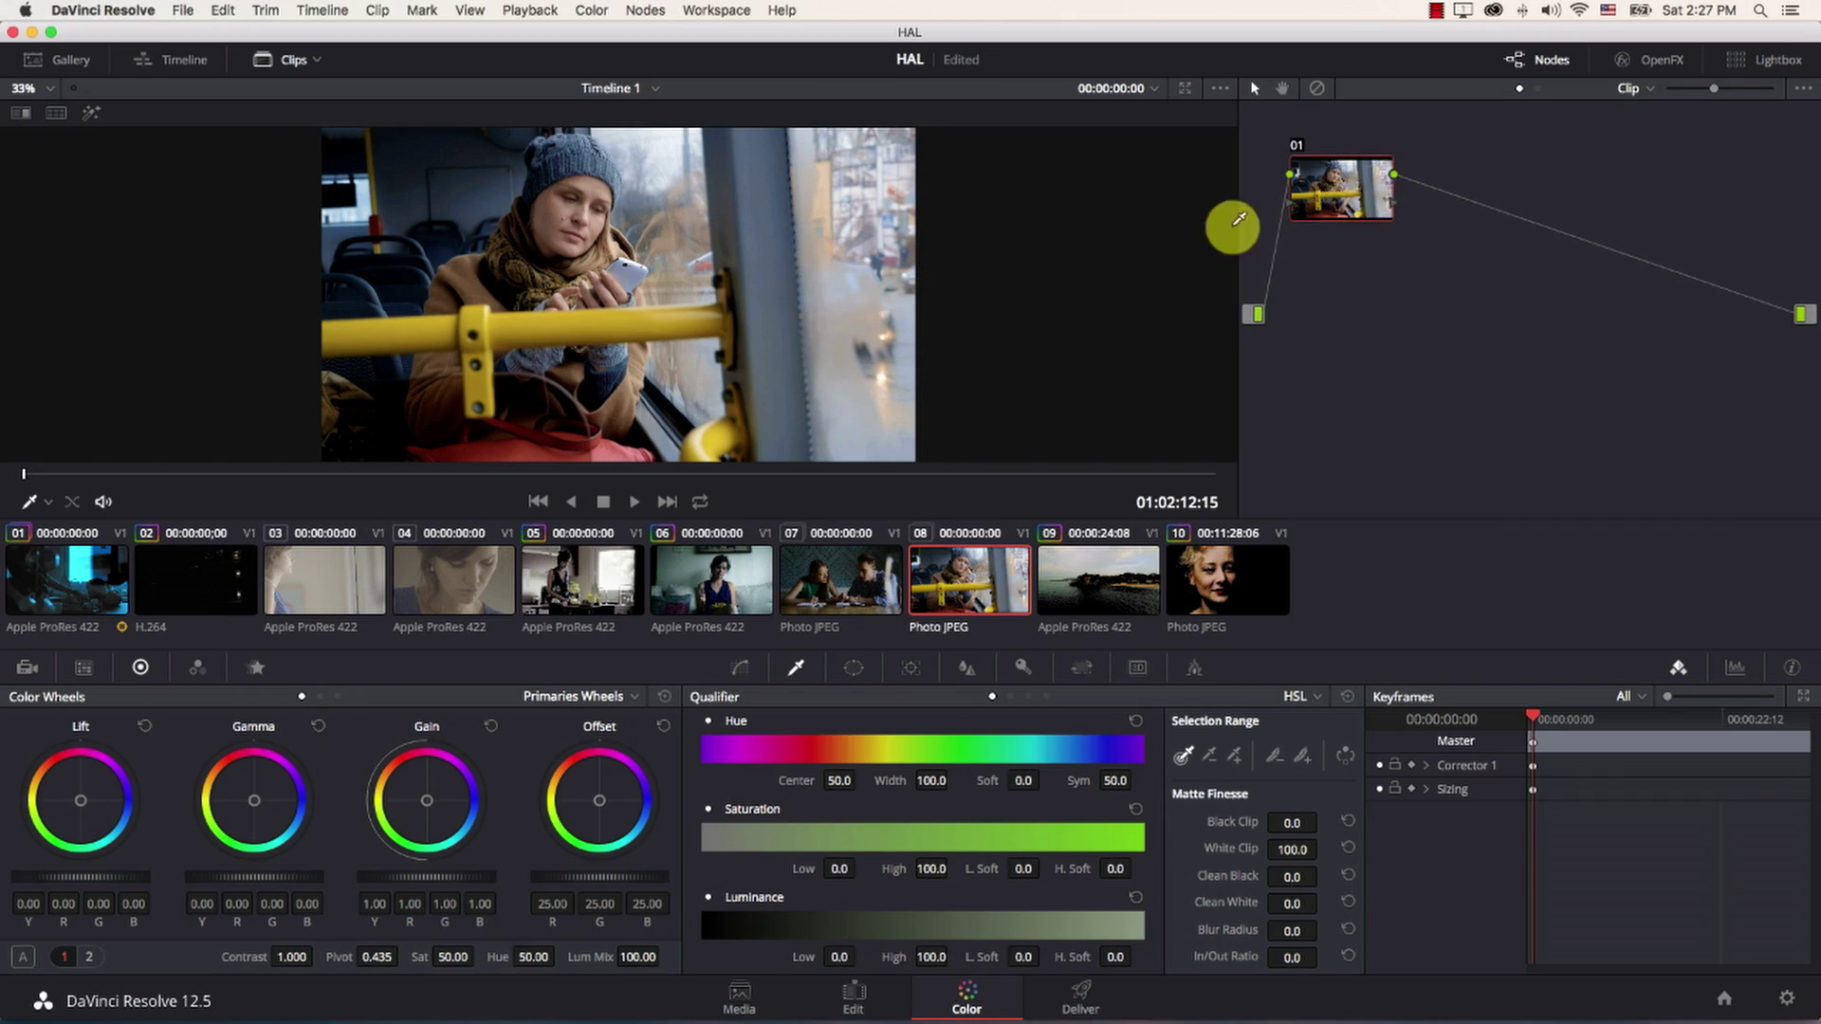
pyautogui.click(653, 9)
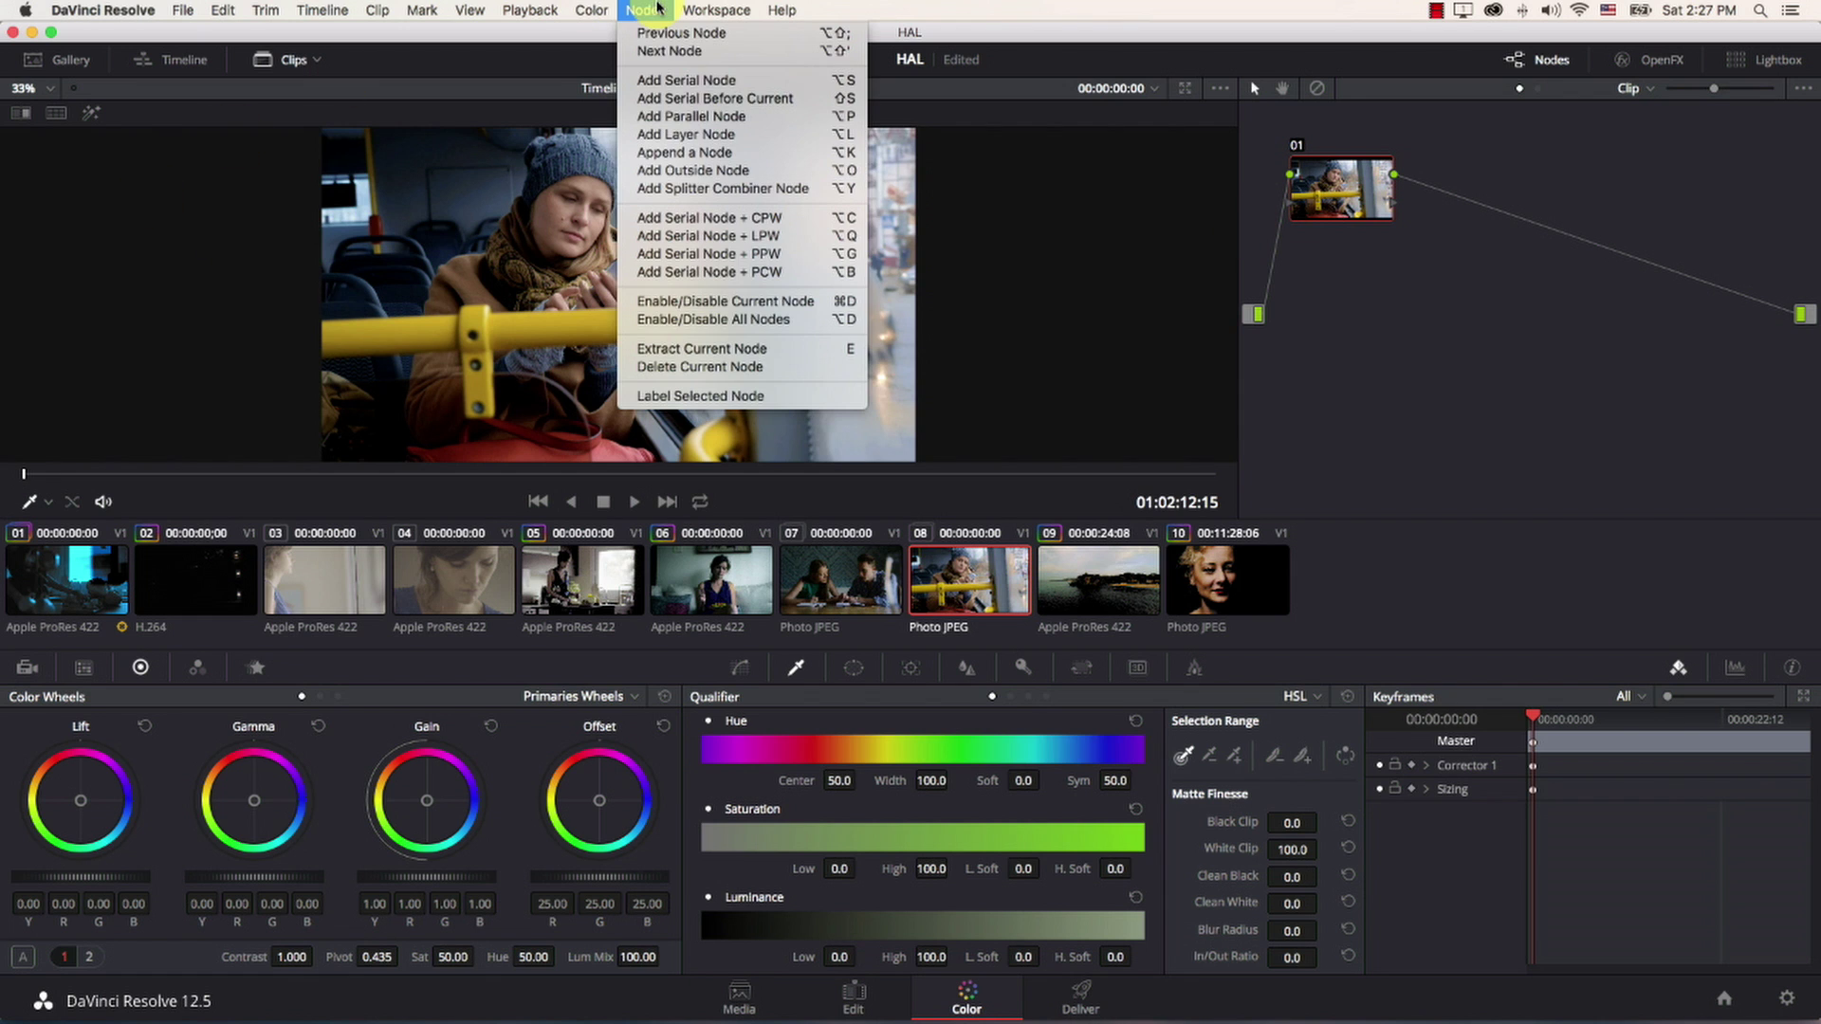
pyautogui.click(692, 116)
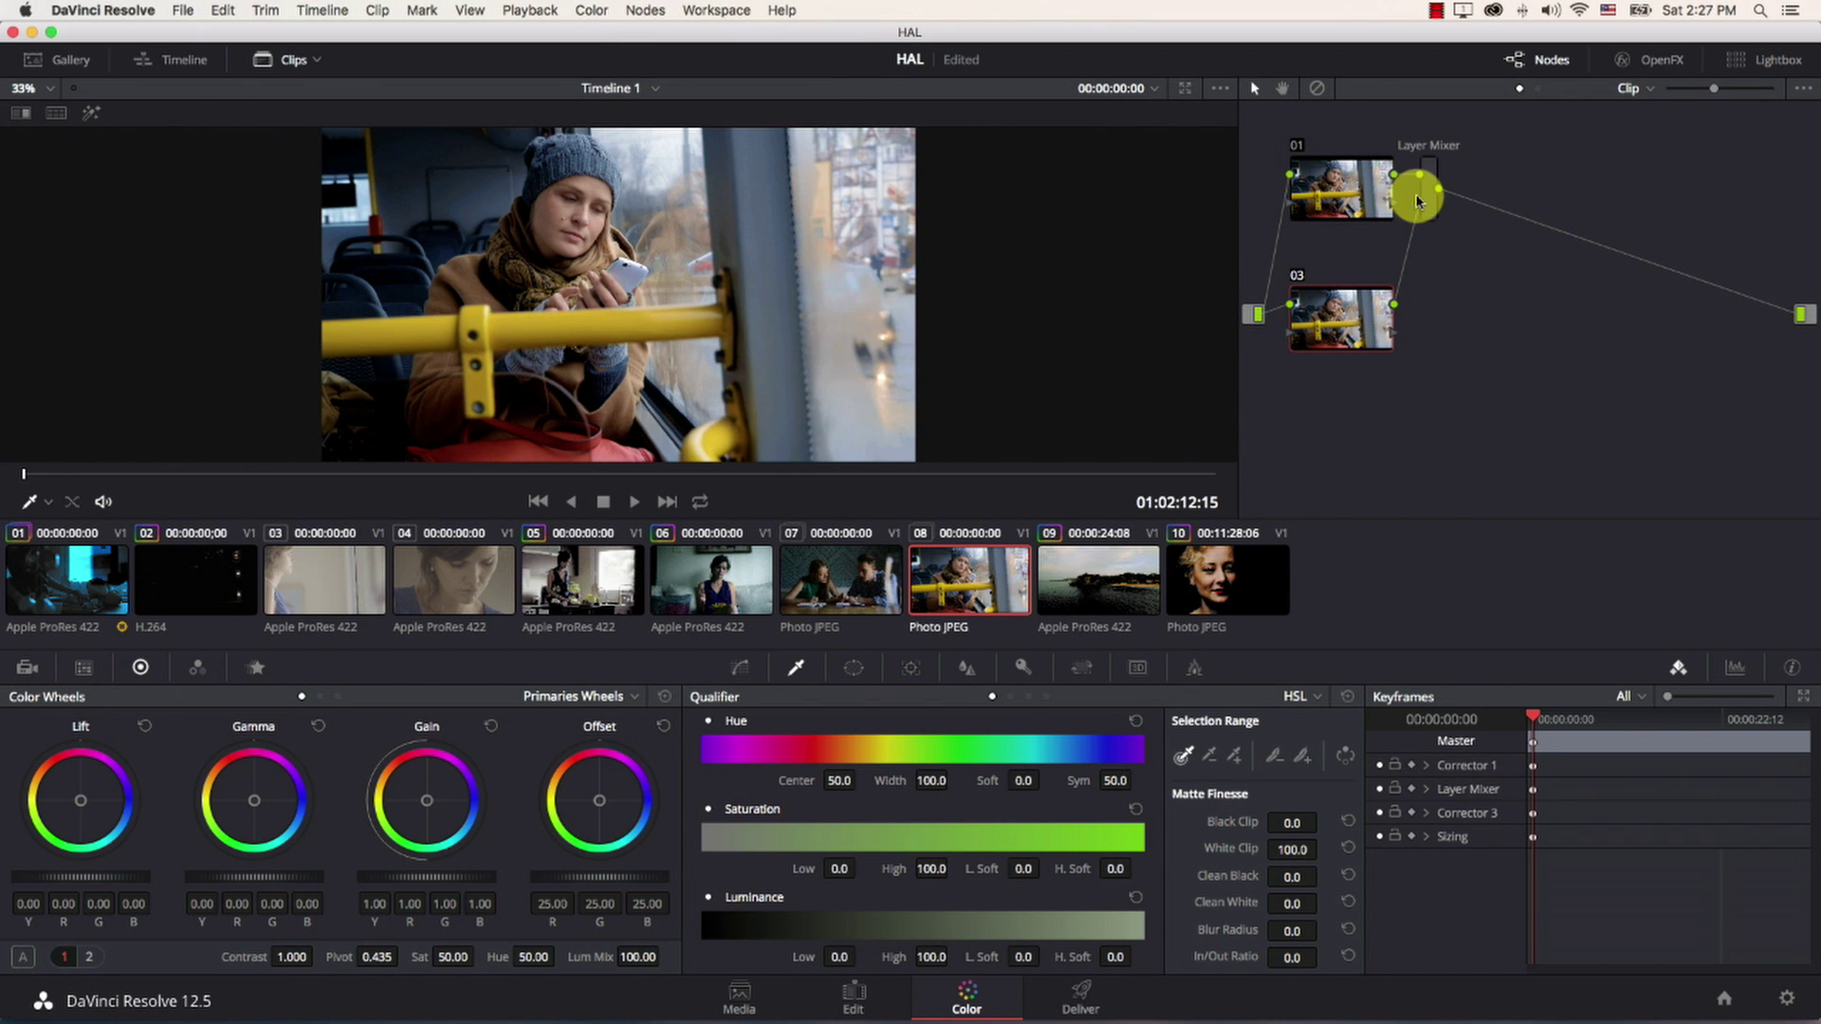
pyautogui.moveTo(1434, 201); pyautogui.dragTo(1453, 239)
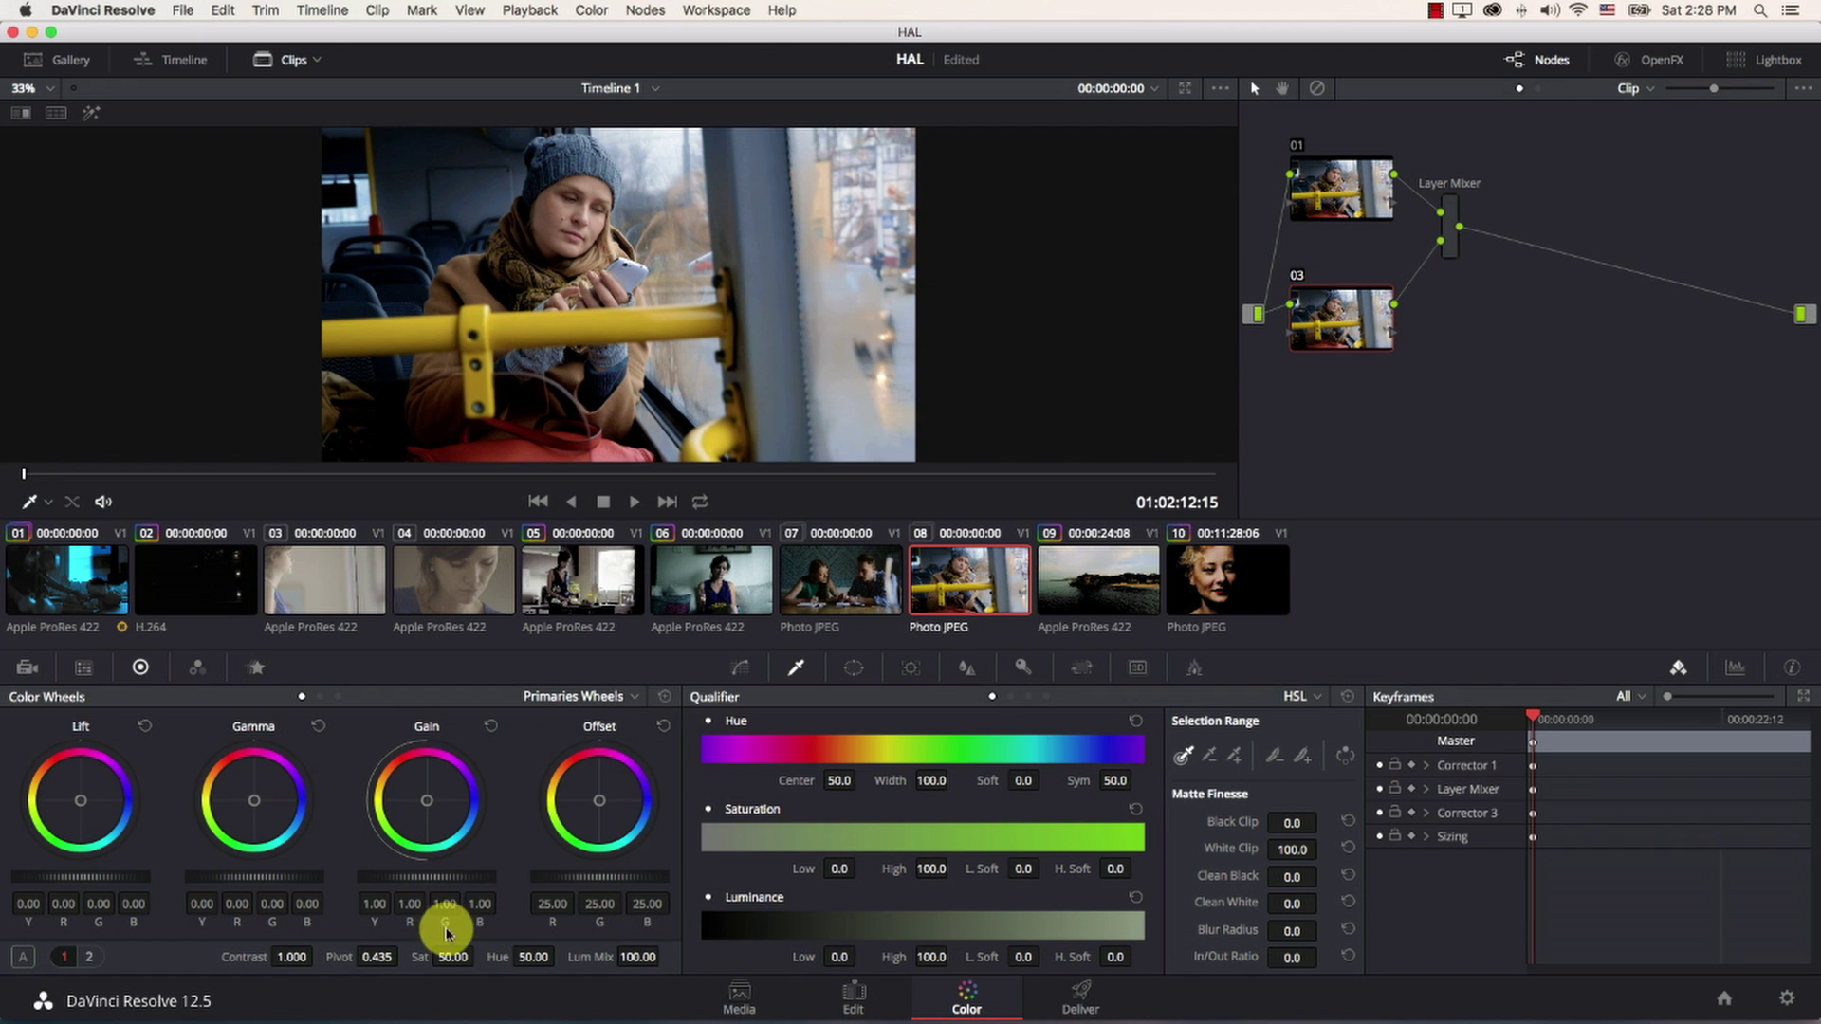
pyautogui.moveTo(453, 955); pyautogui.dragTo(24, 939)
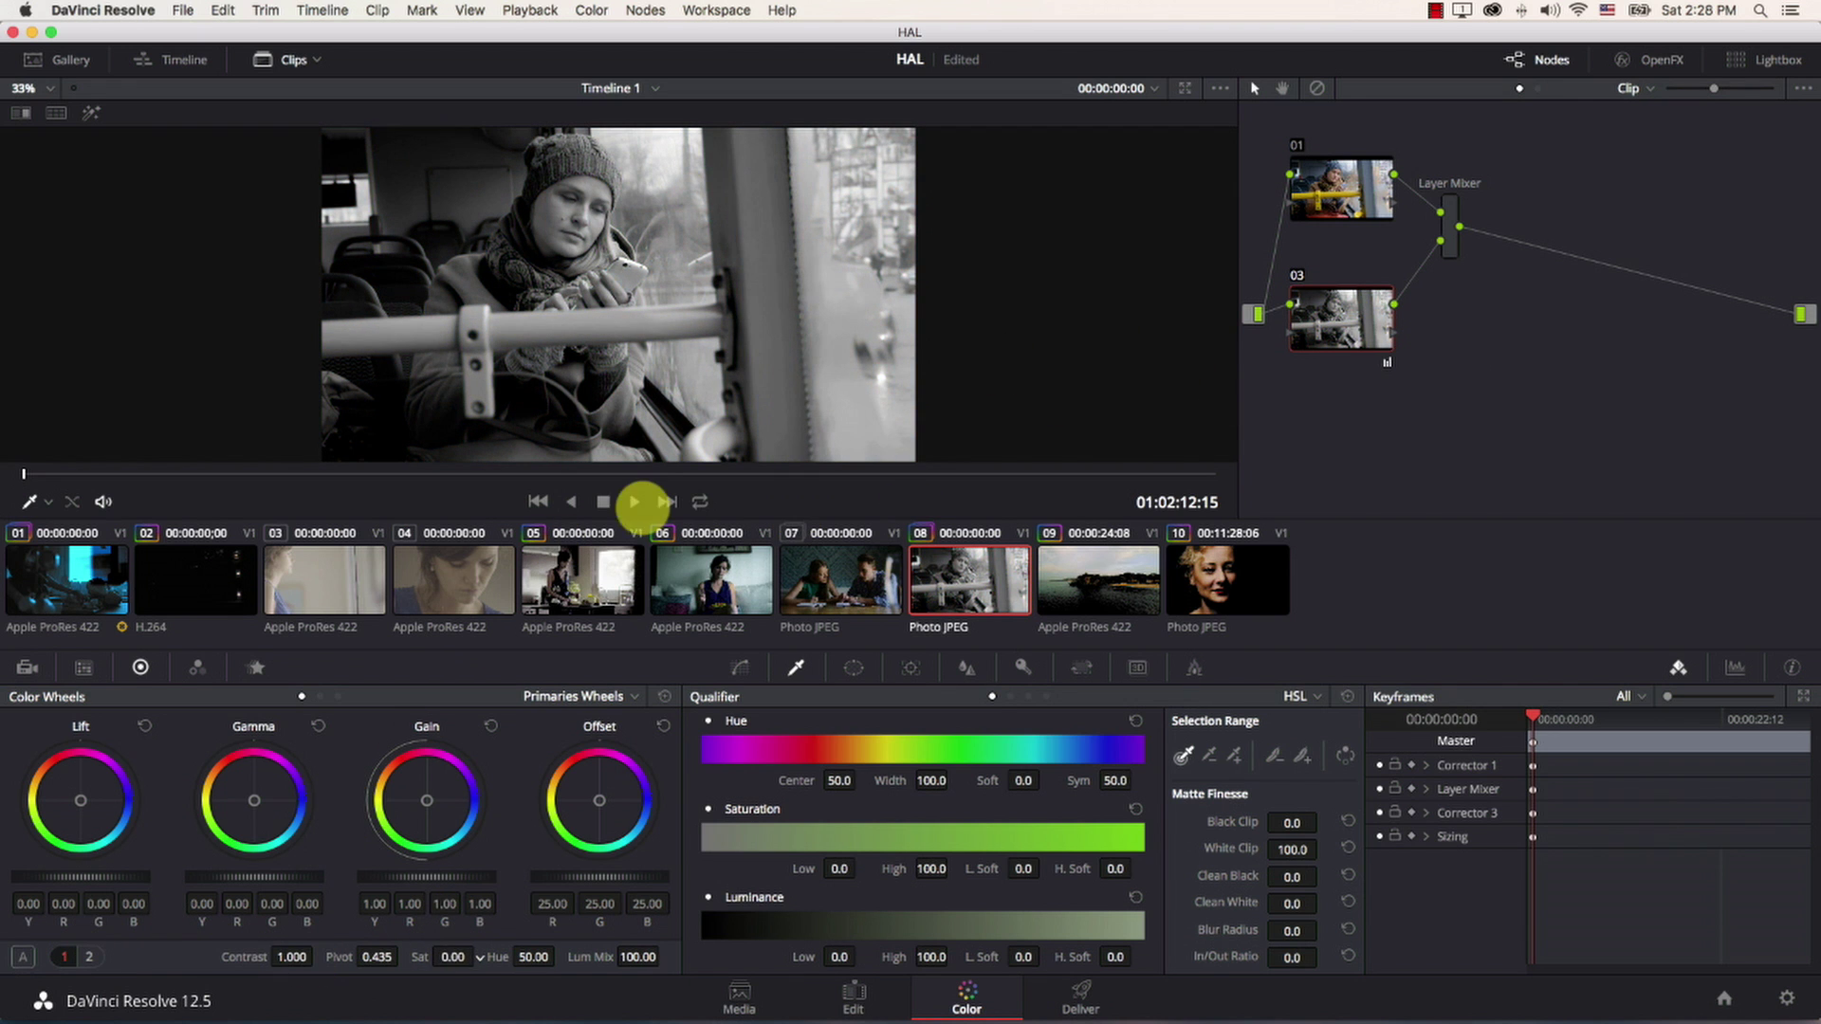
# Switch the Layer Mixer's composite mode to Overlay
pyautogui.rightClick(1448, 233)
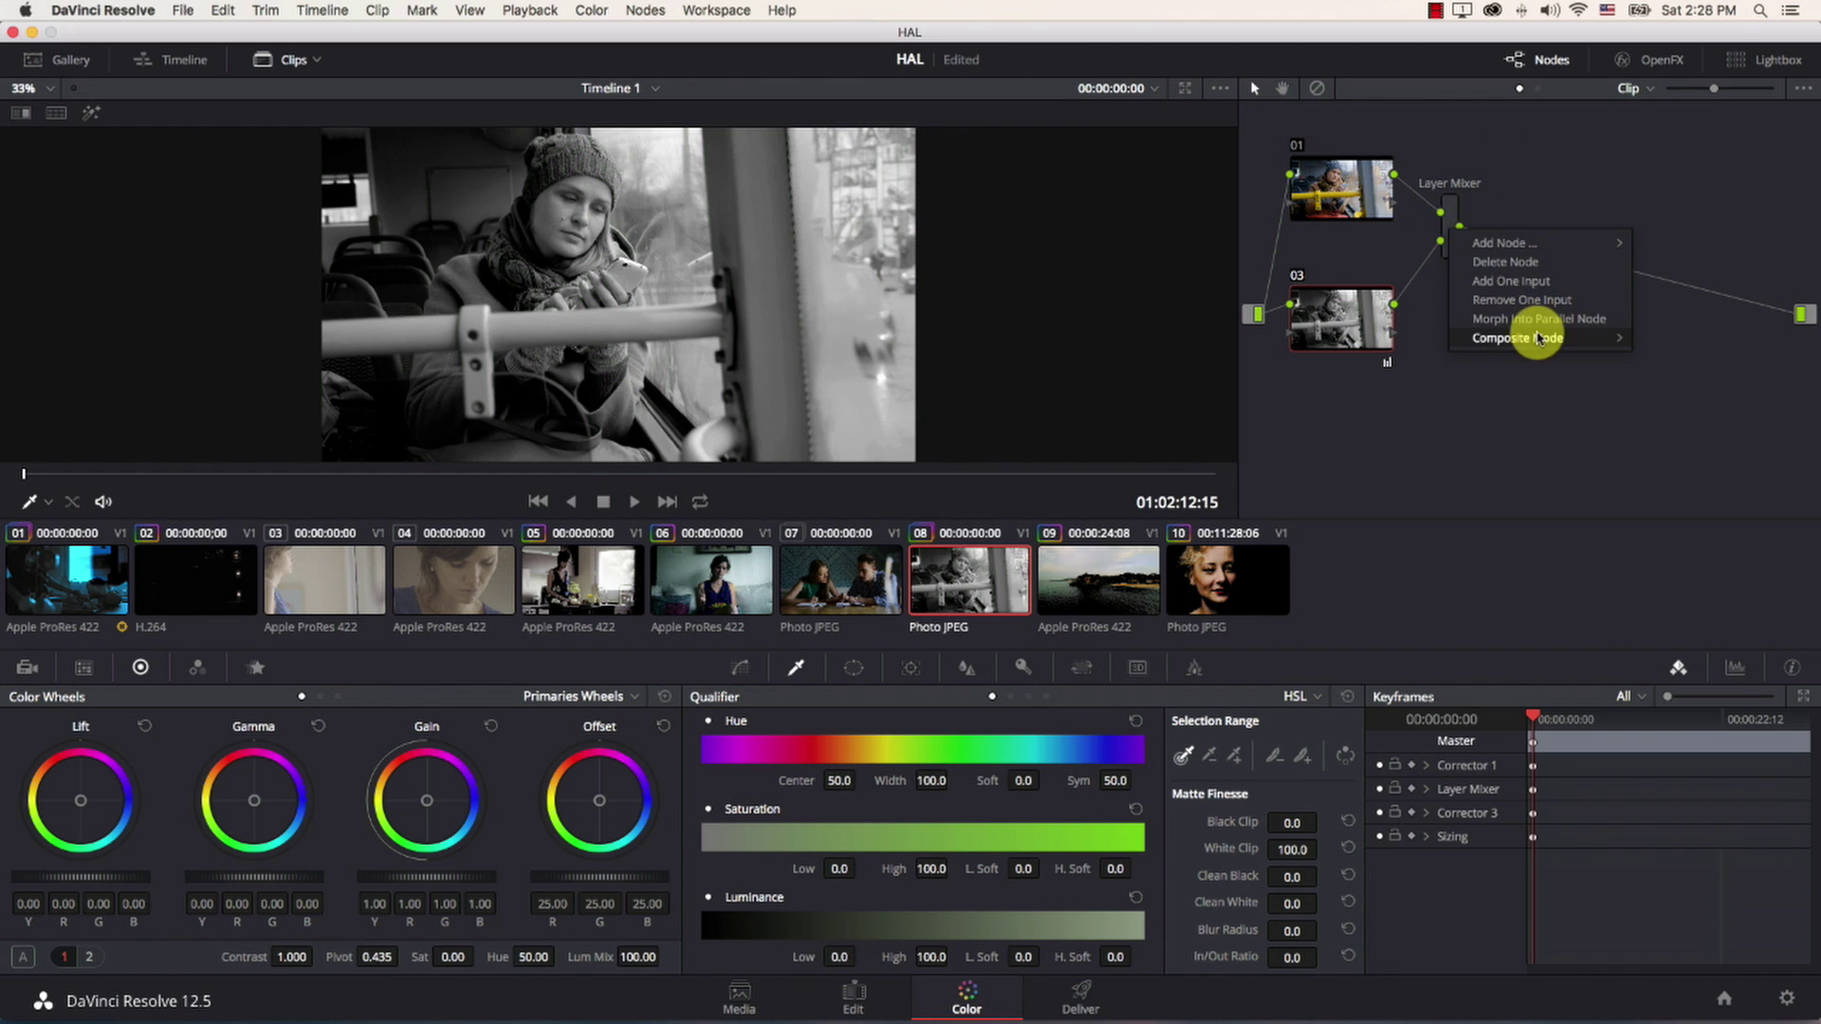
pyautogui.moveTo(1547, 338)
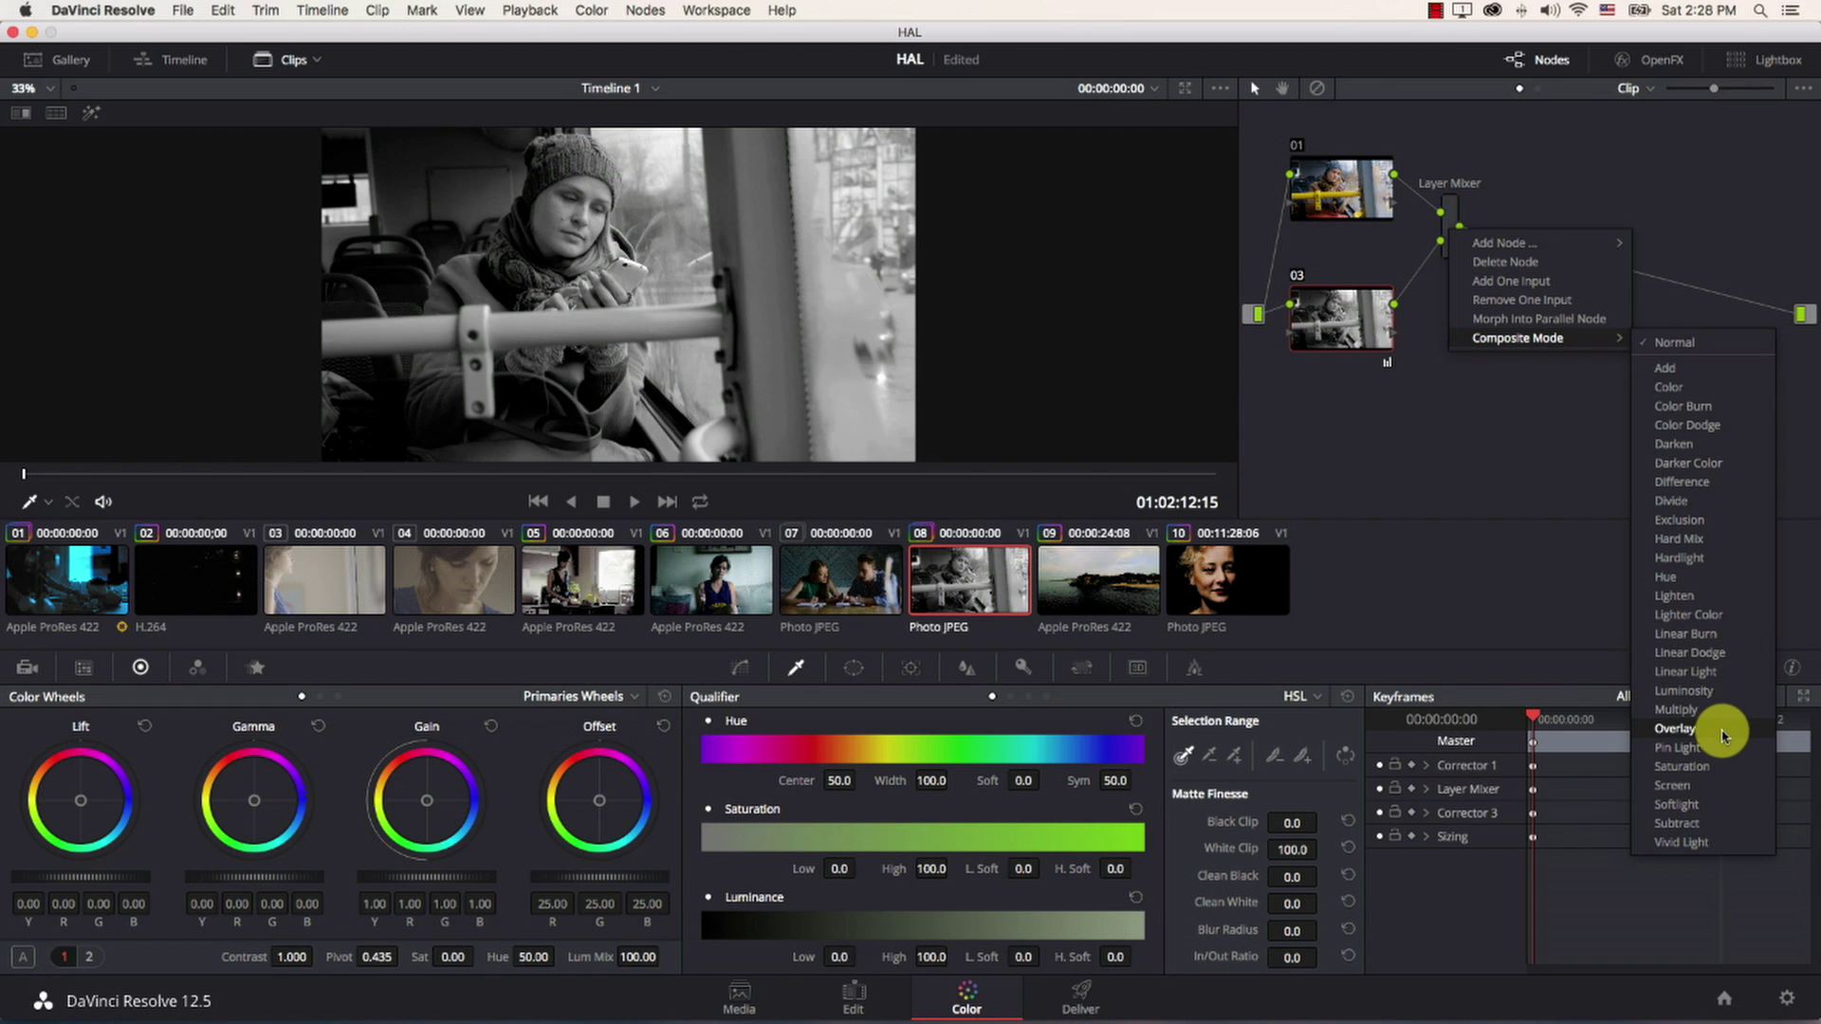
pyautogui.click(1729, 692)
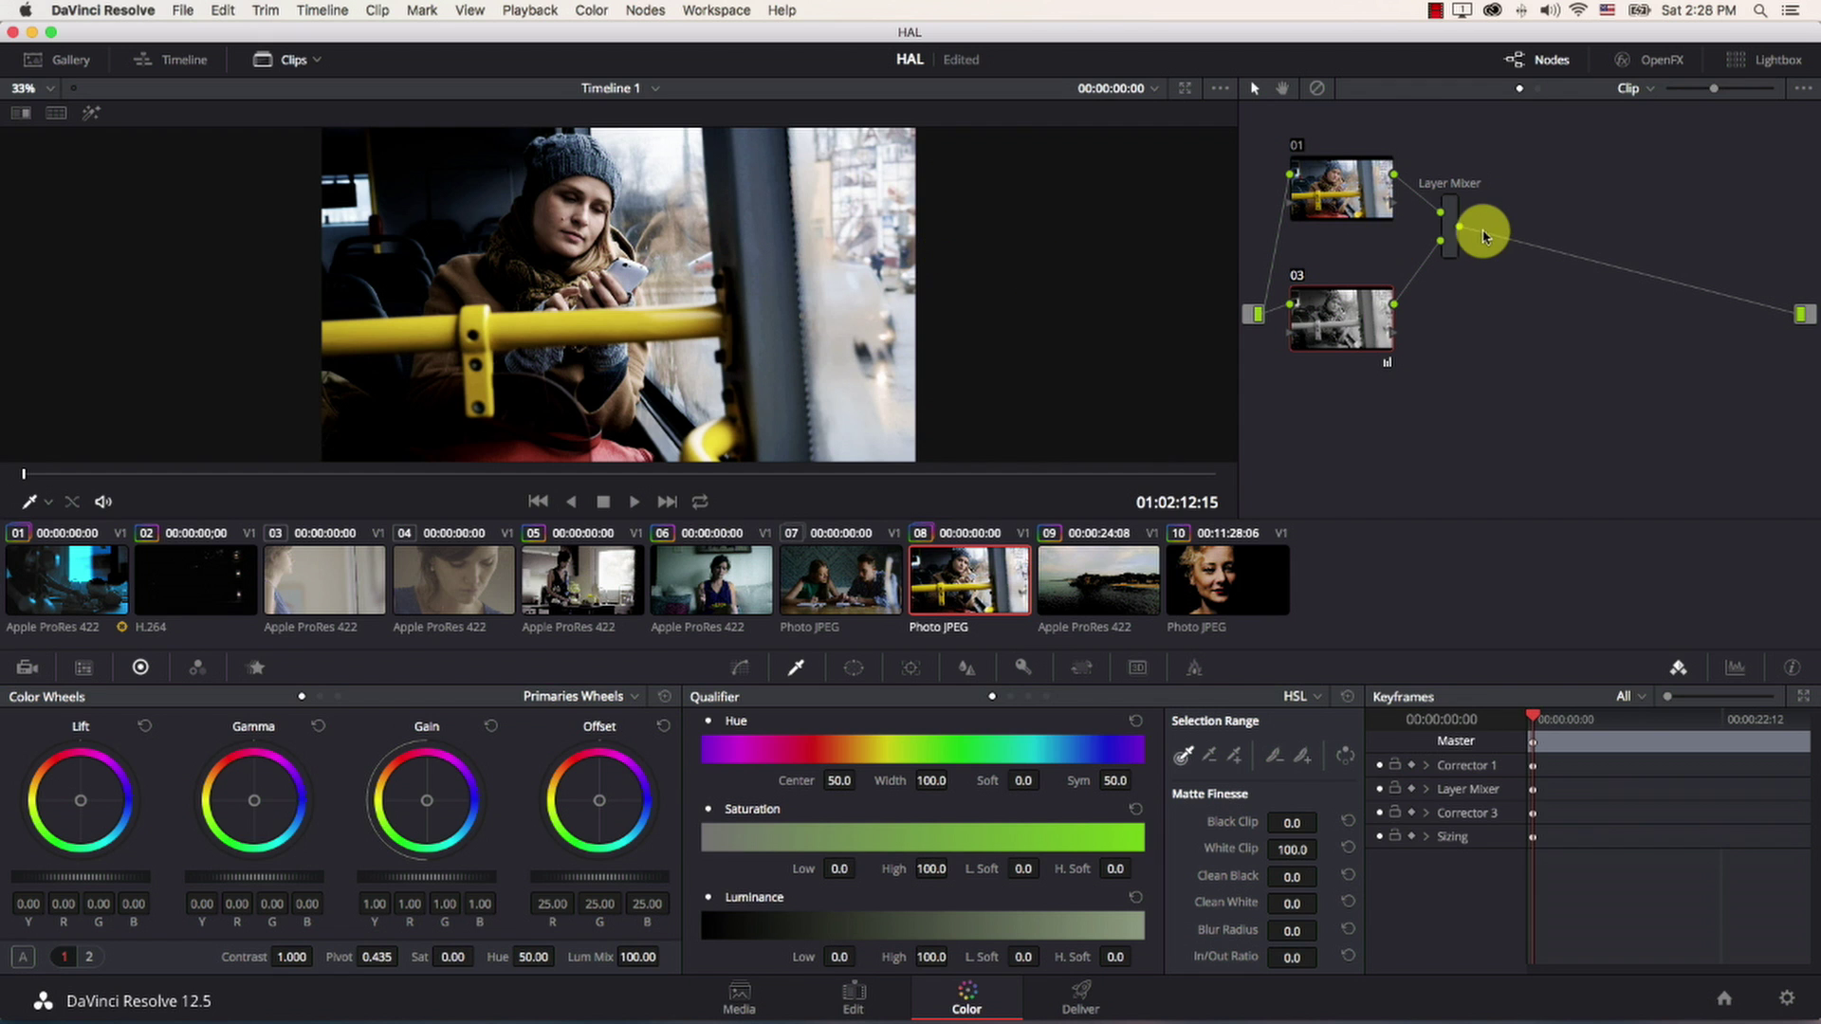
# Add serial node 04 after the Layer Mixer and go to Color > Presets for the shadow preset
pyautogui.click(1454, 234)
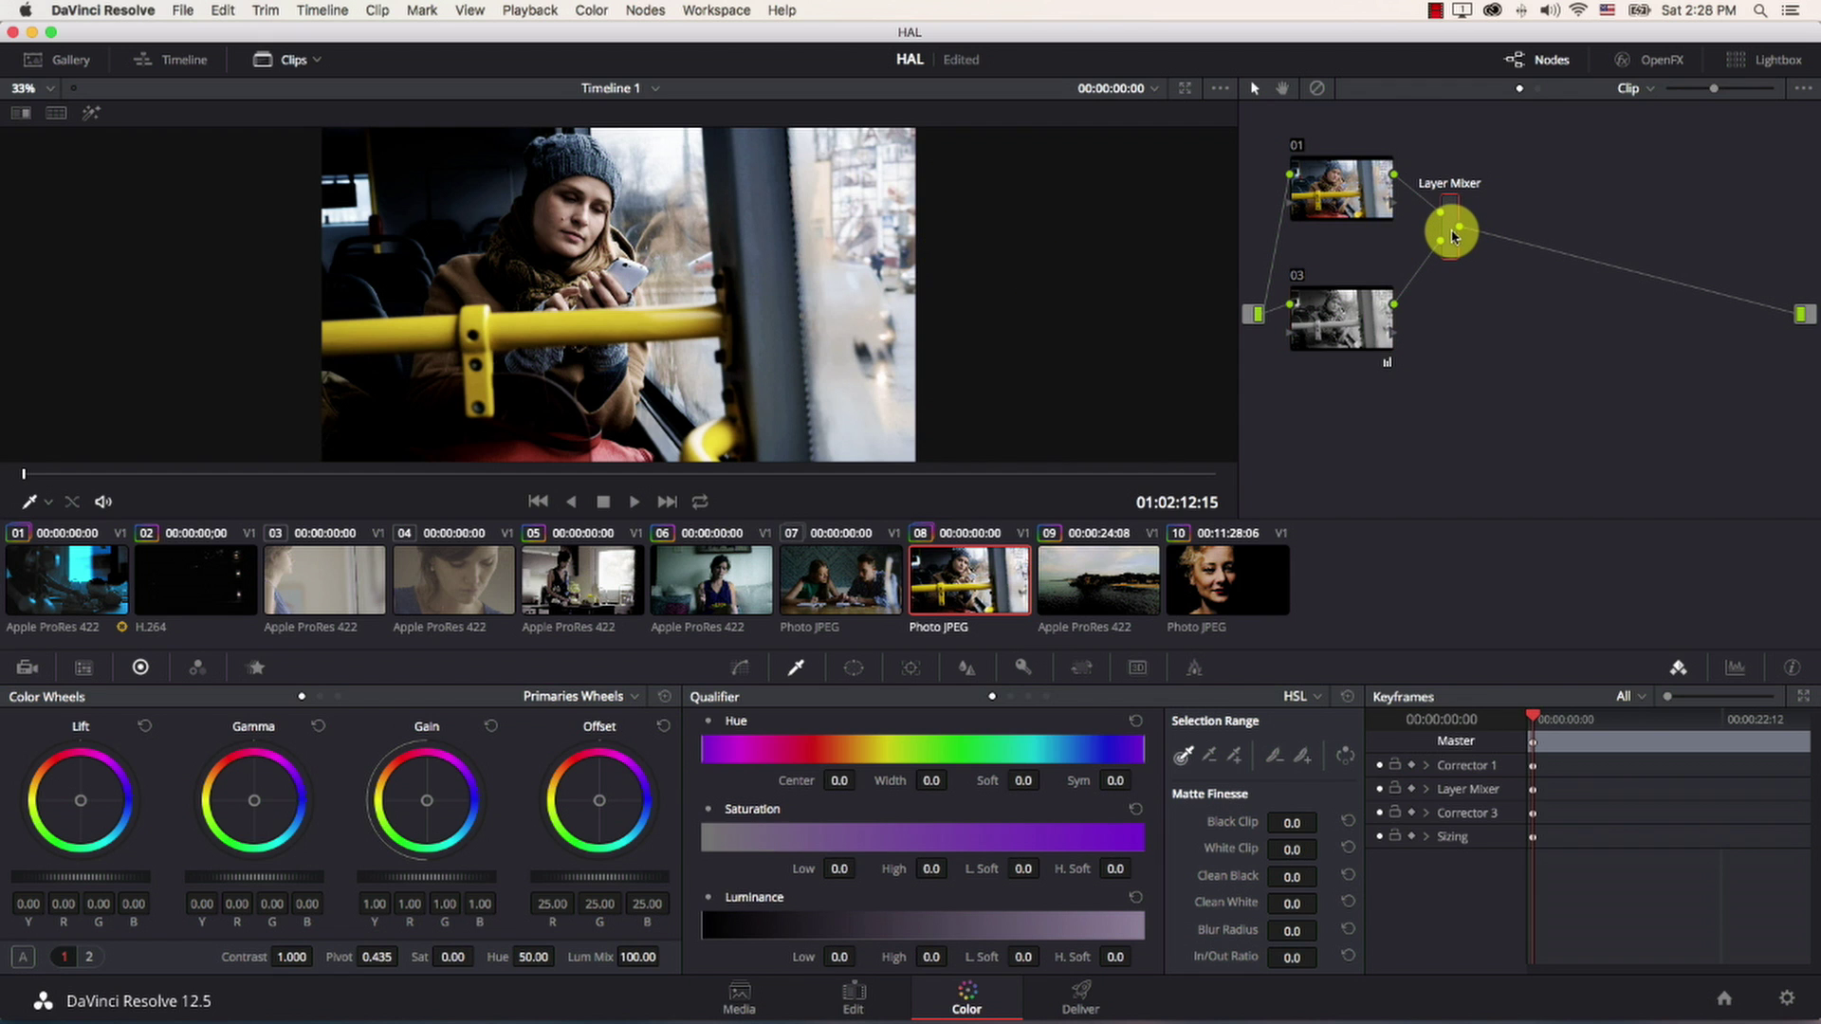
pyautogui.click(641, 11)
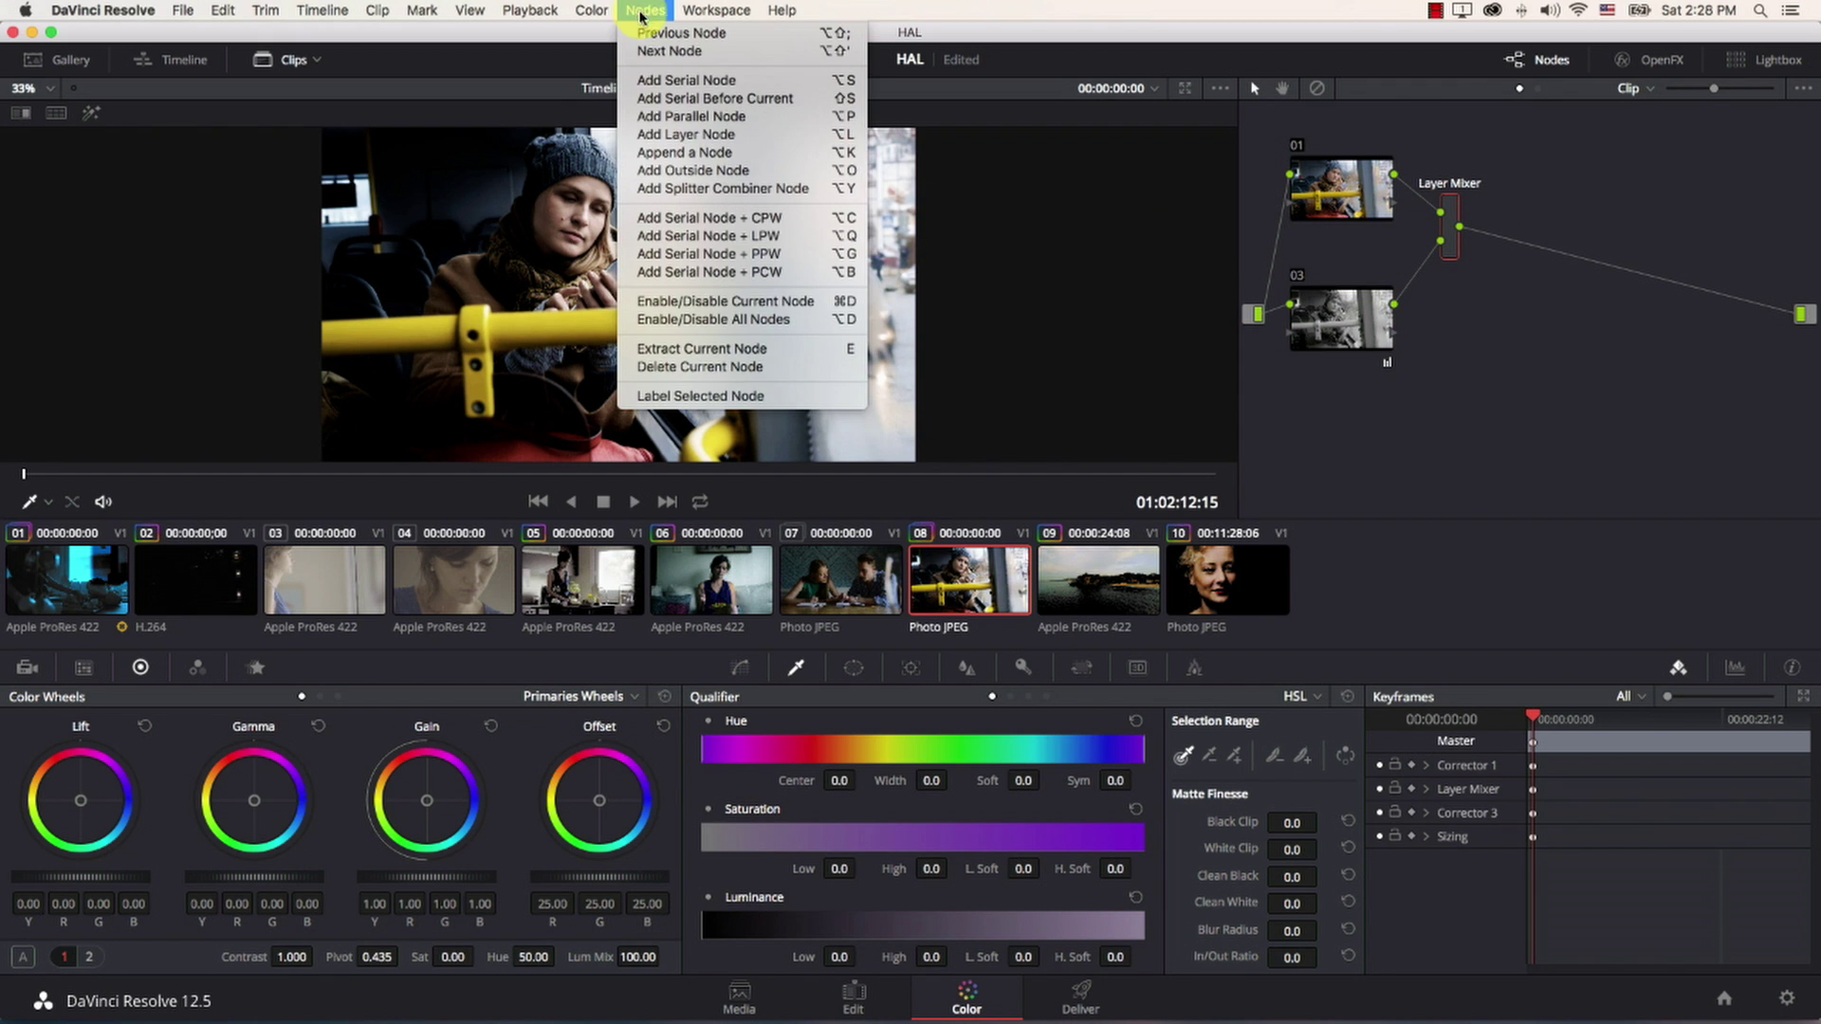
pyautogui.click(749, 80)
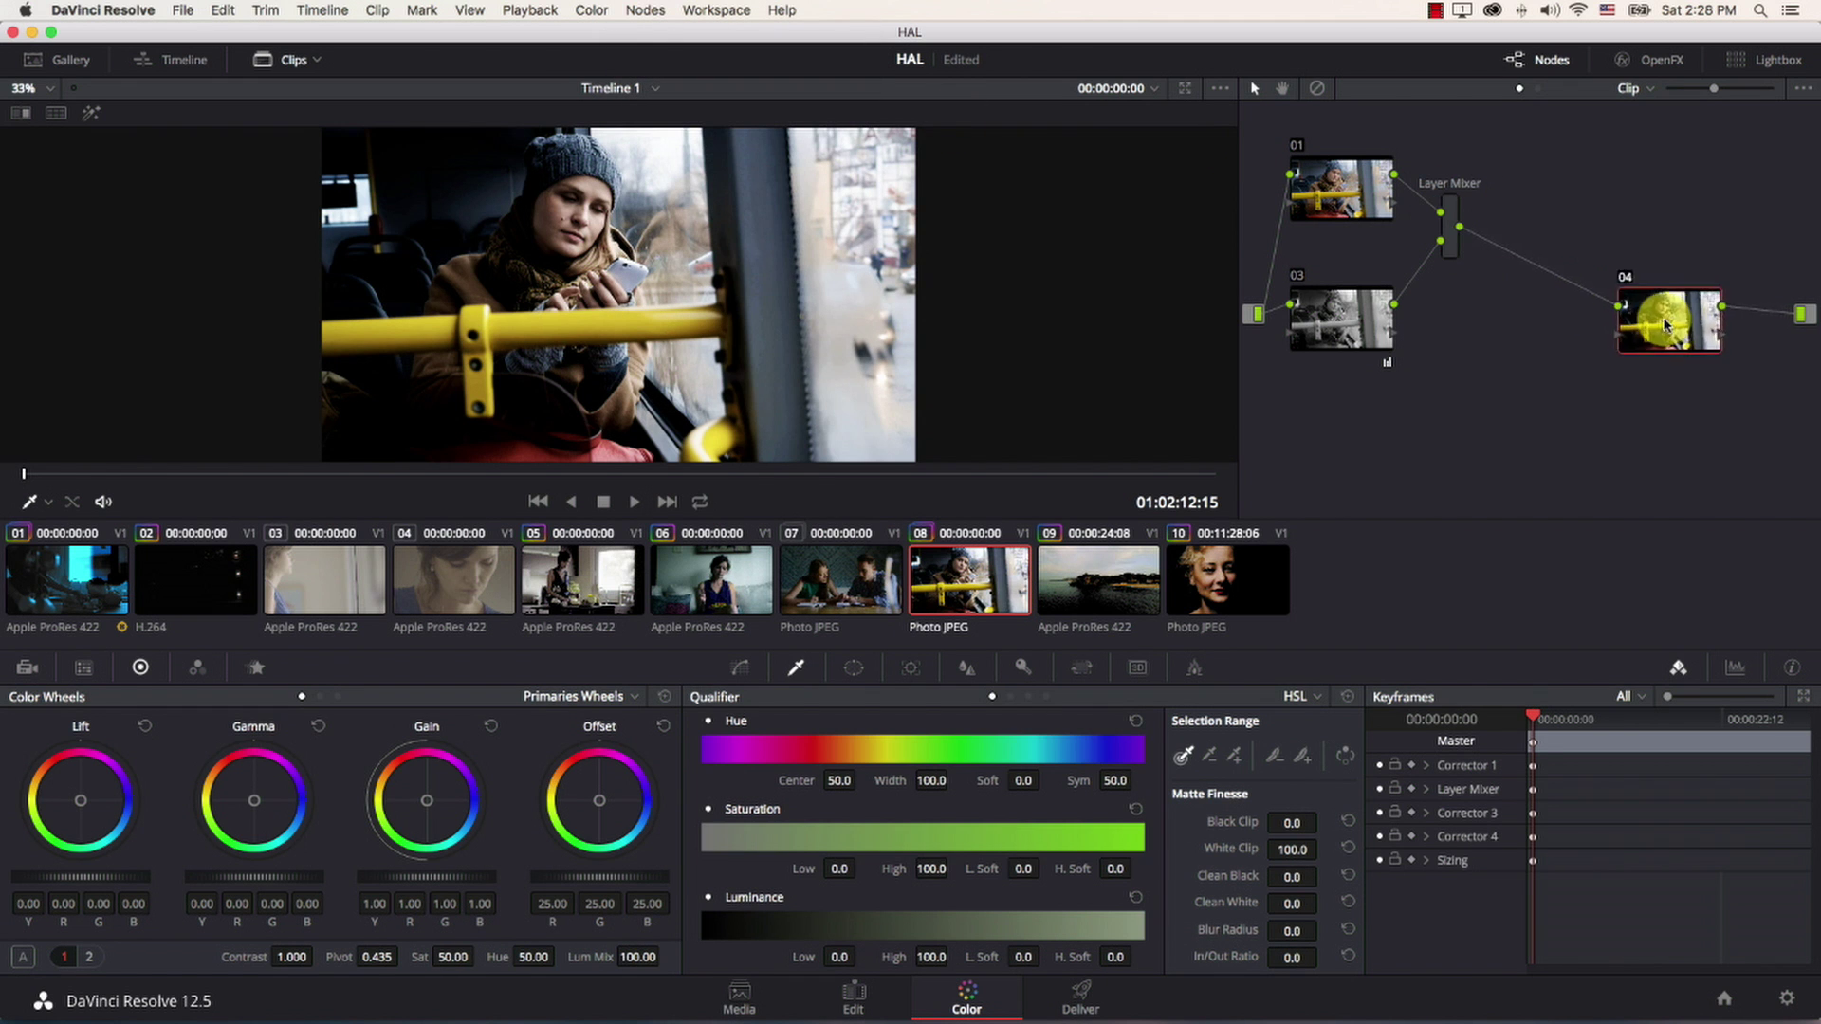
pyautogui.moveTo(1677, 322); pyautogui.dragTo(1729, 317)
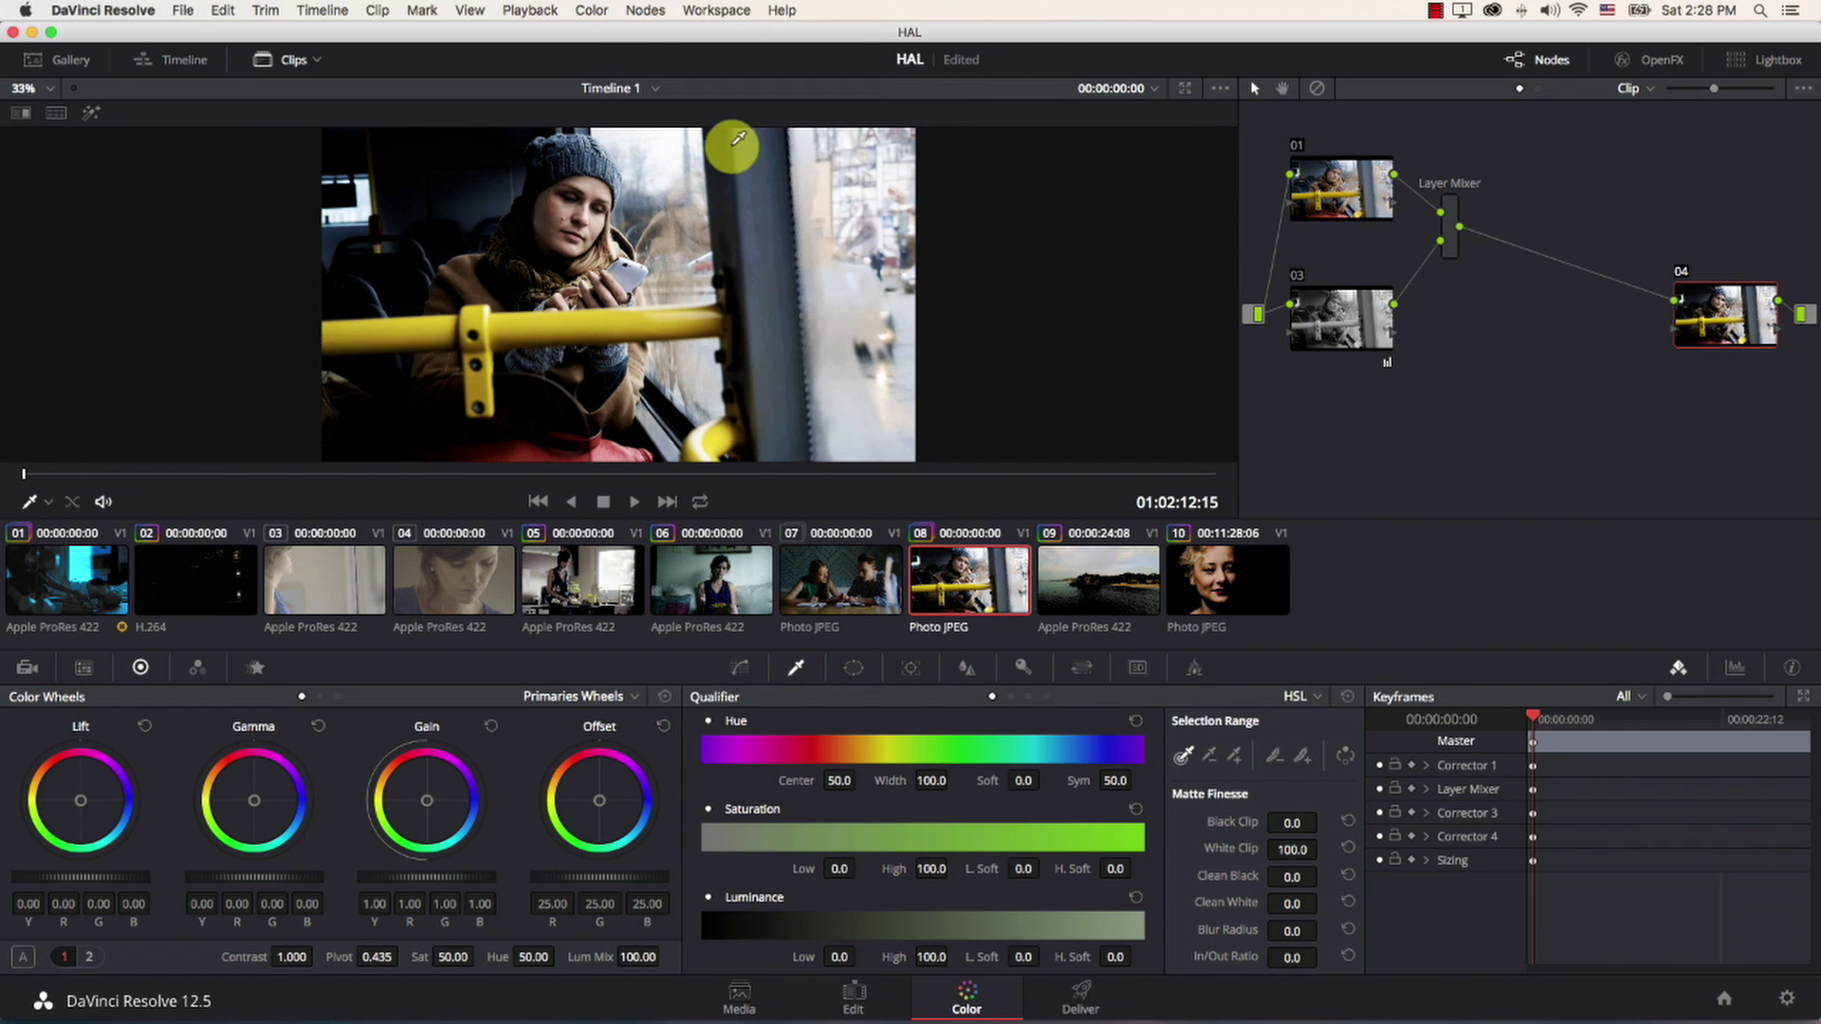
pyautogui.click(591, 11)
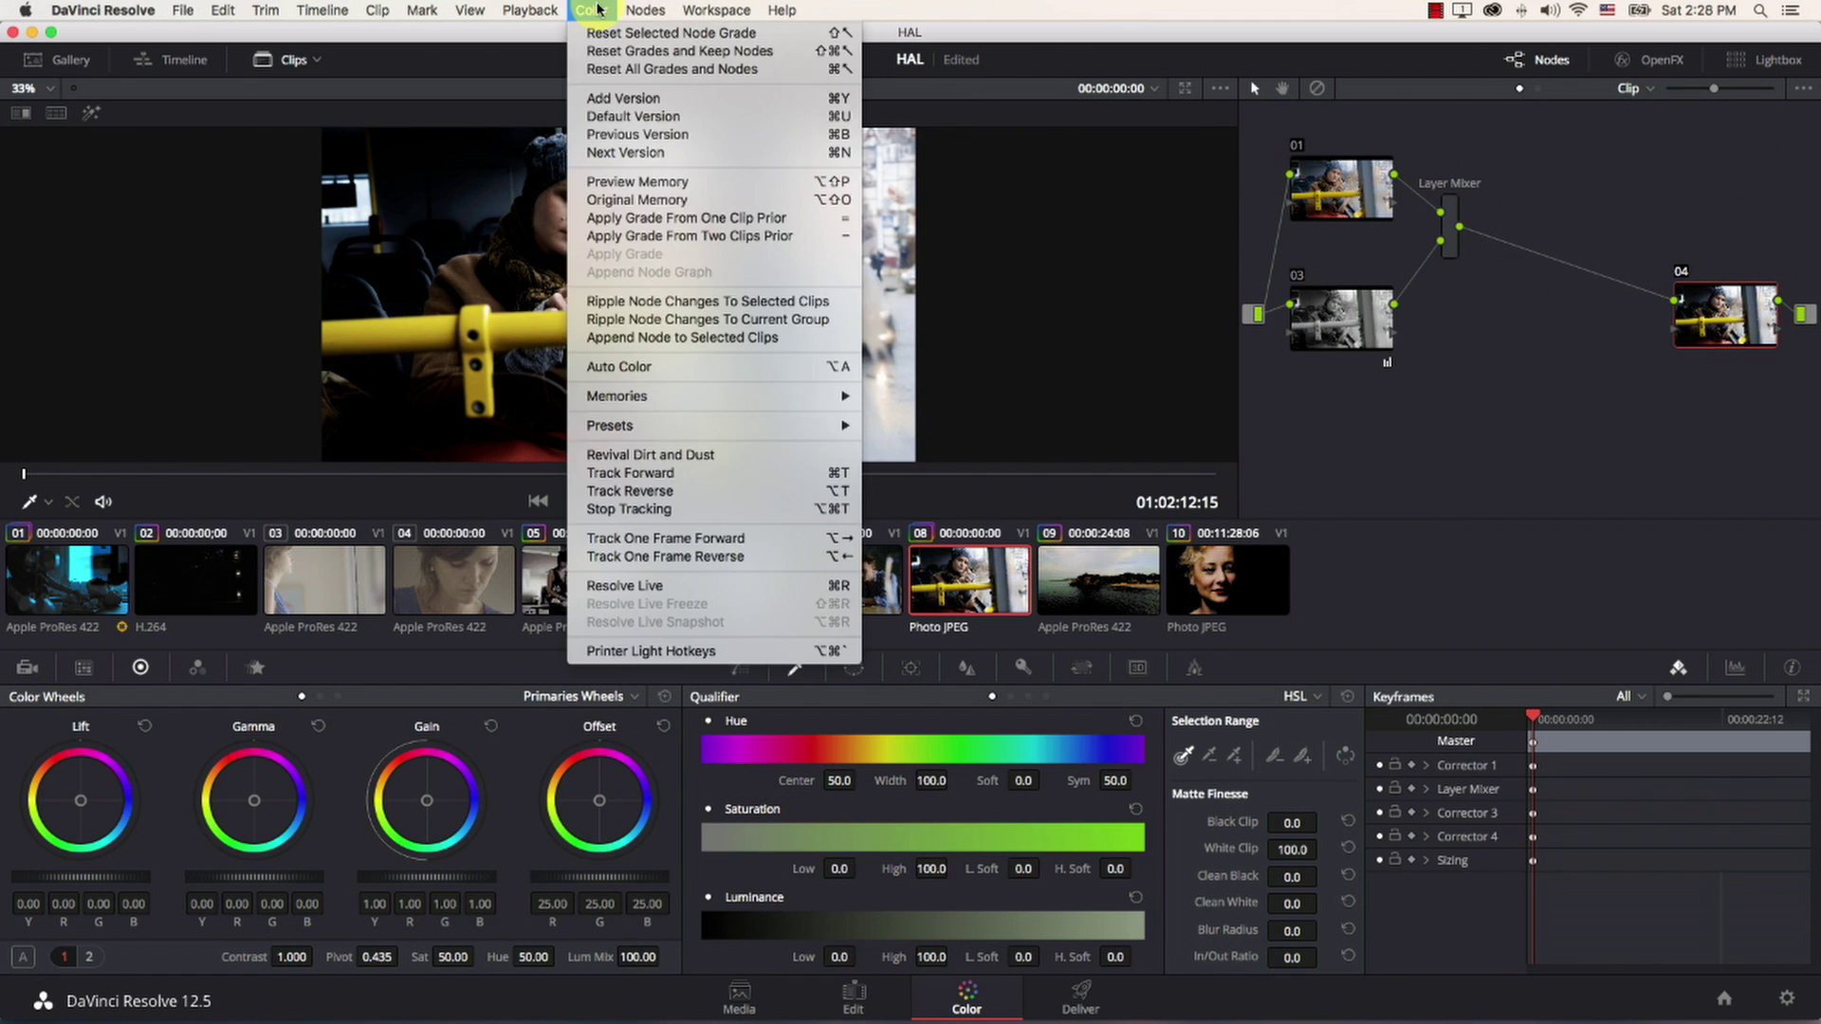
pyautogui.moveTo(773, 425)
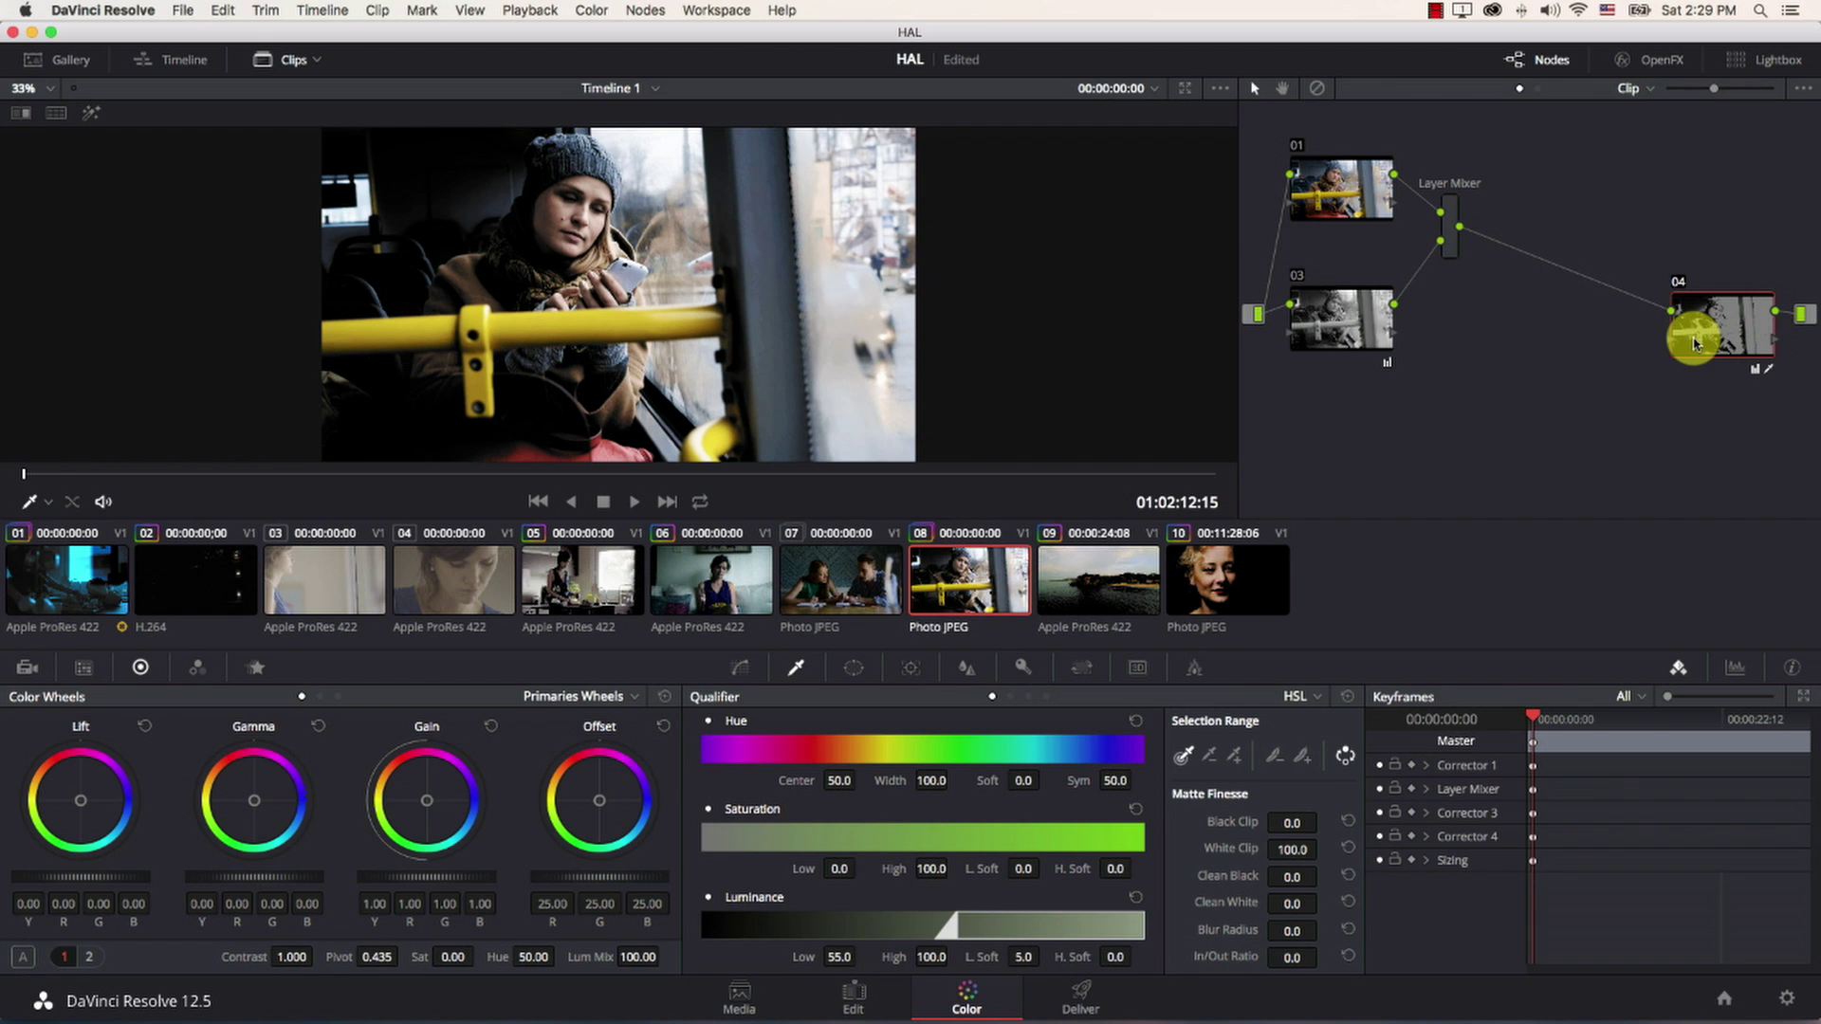
# Add node 05 between the Layer Mixer and node 04, tinting its Offset toward orange
pyautogui.hotkey('shift', 's')
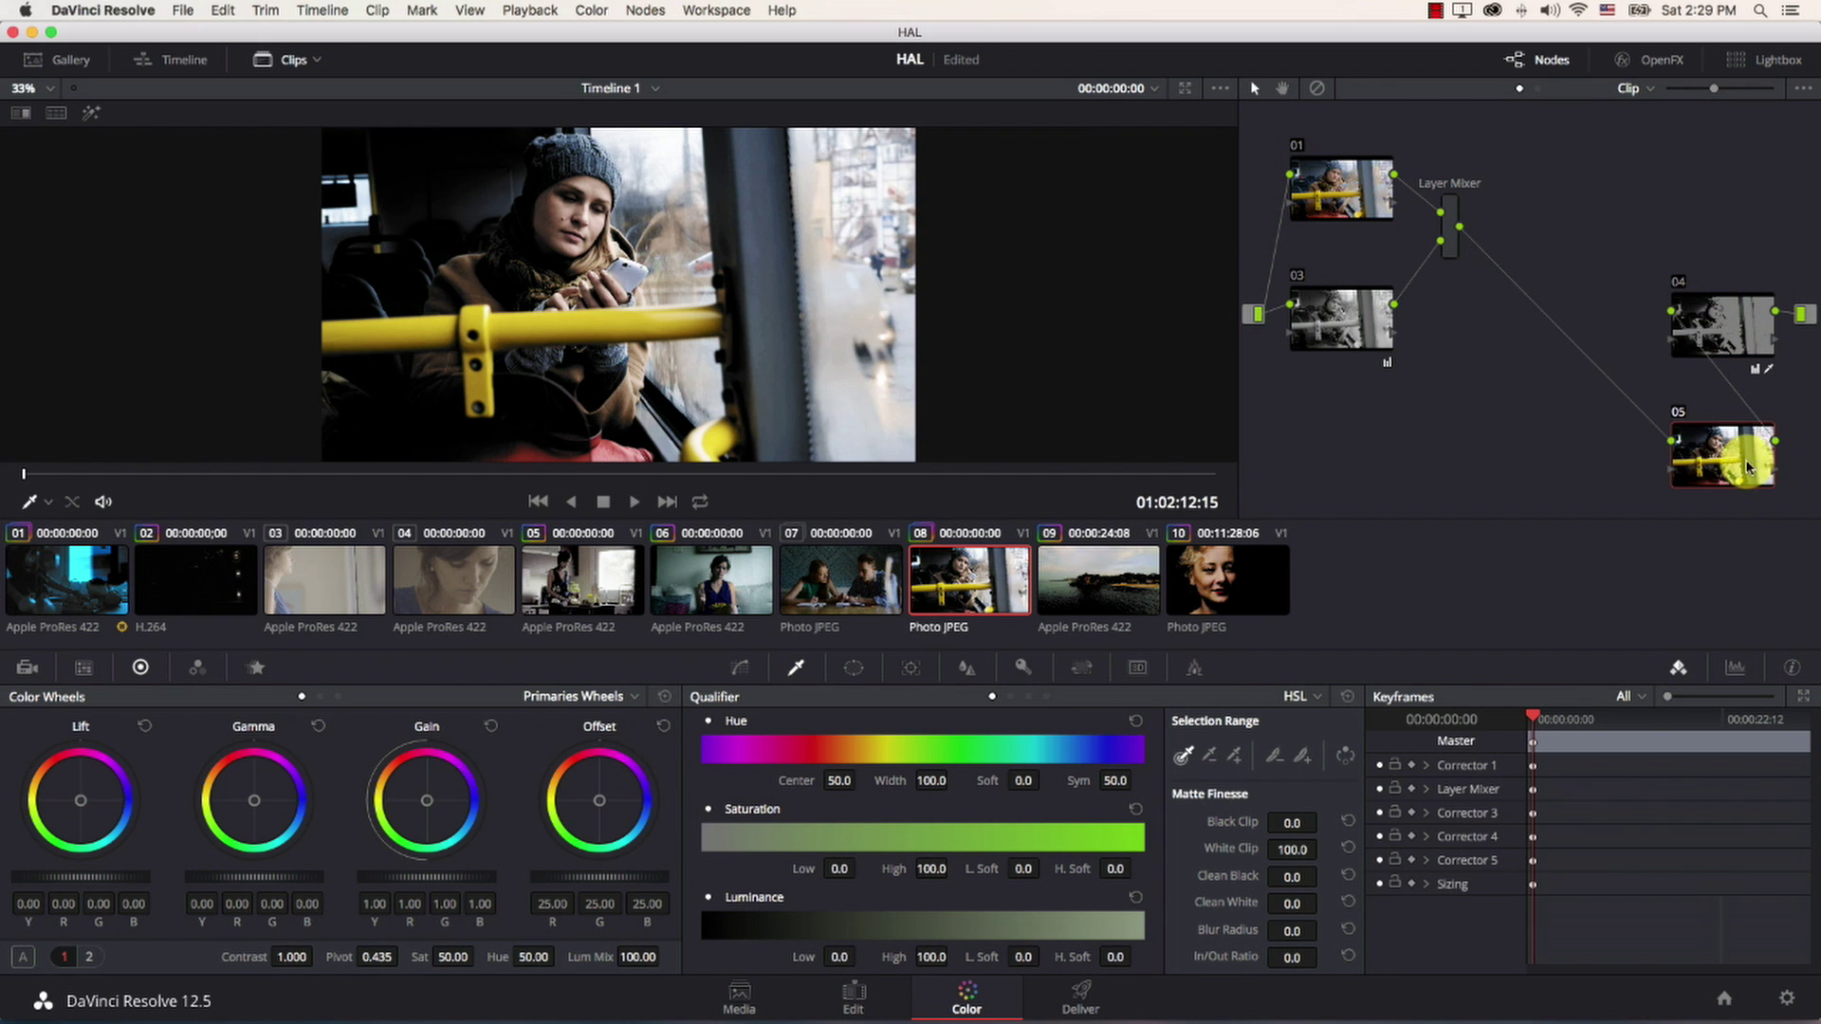
pyautogui.moveTo(1754, 470); pyautogui.dragTo(1598, 321)
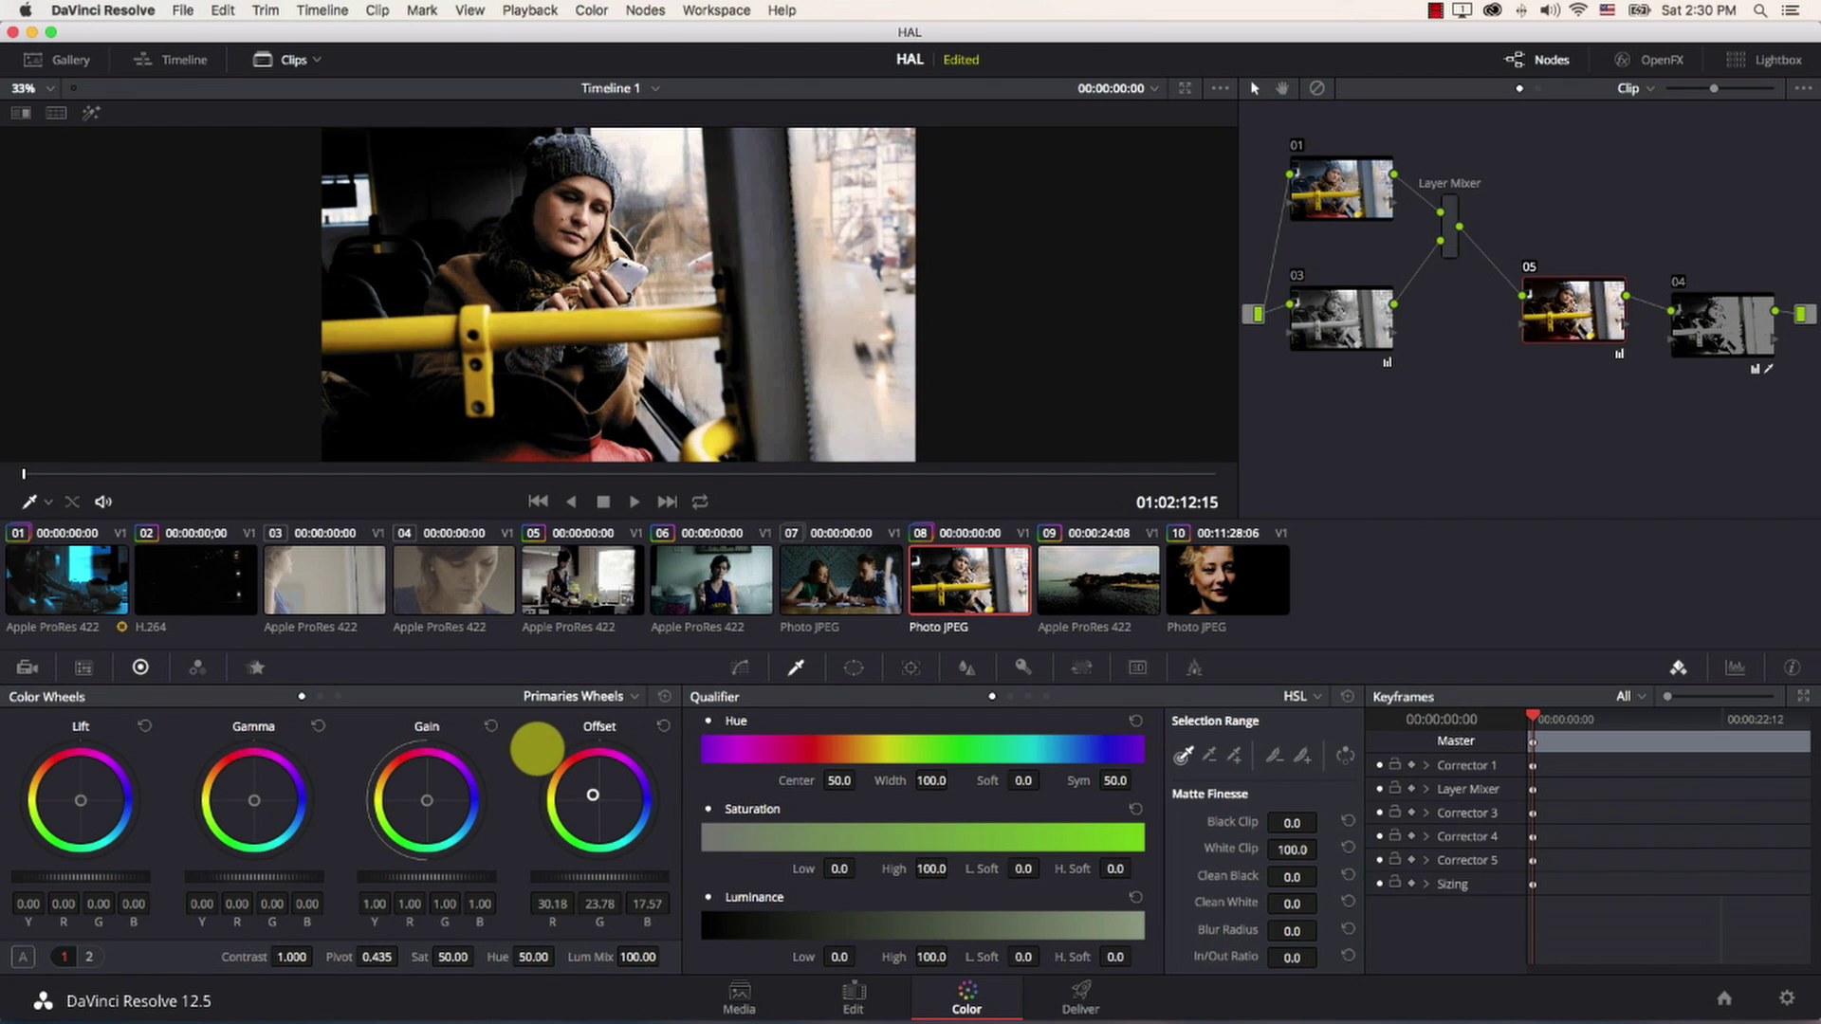
pyautogui.moveTo(537, 748); pyautogui.dragTo(451, 958)
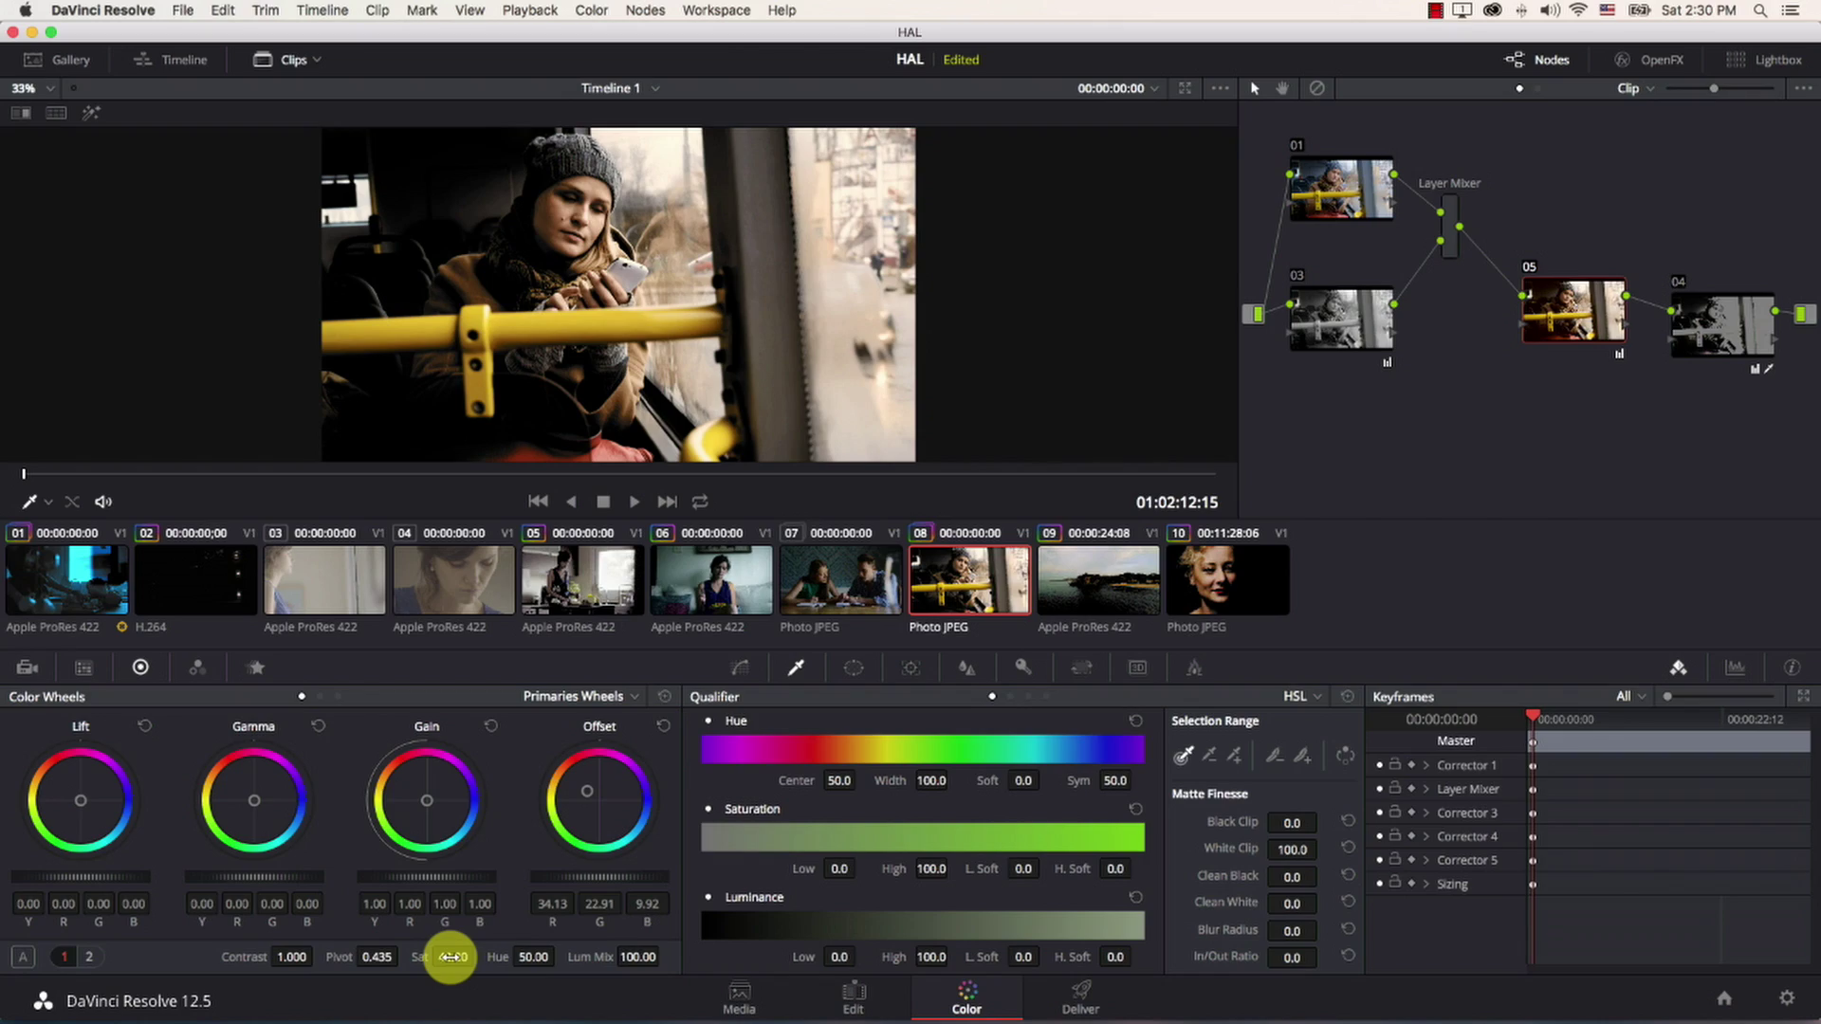
# Compare the bus clip's grade with bypass off and on, then load clip 07
pyautogui.hotkey('shift', 'd')
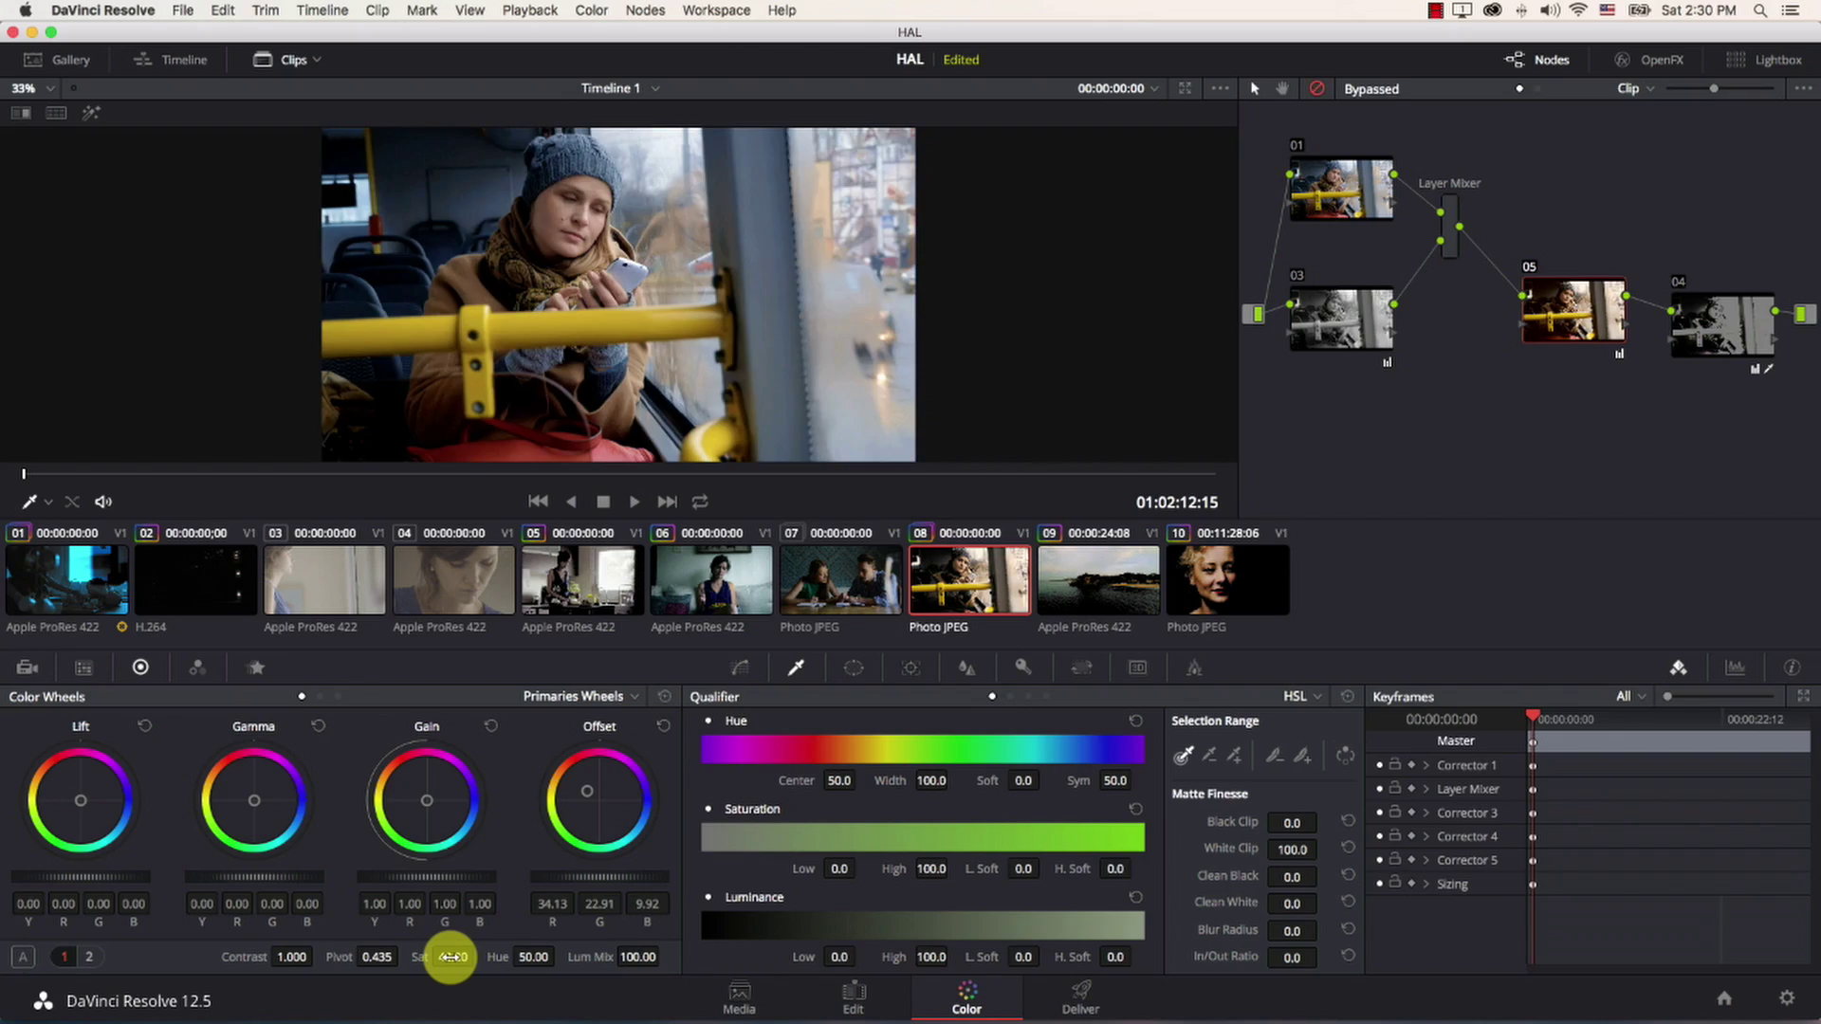
pyautogui.hotkey('shift', 'd')
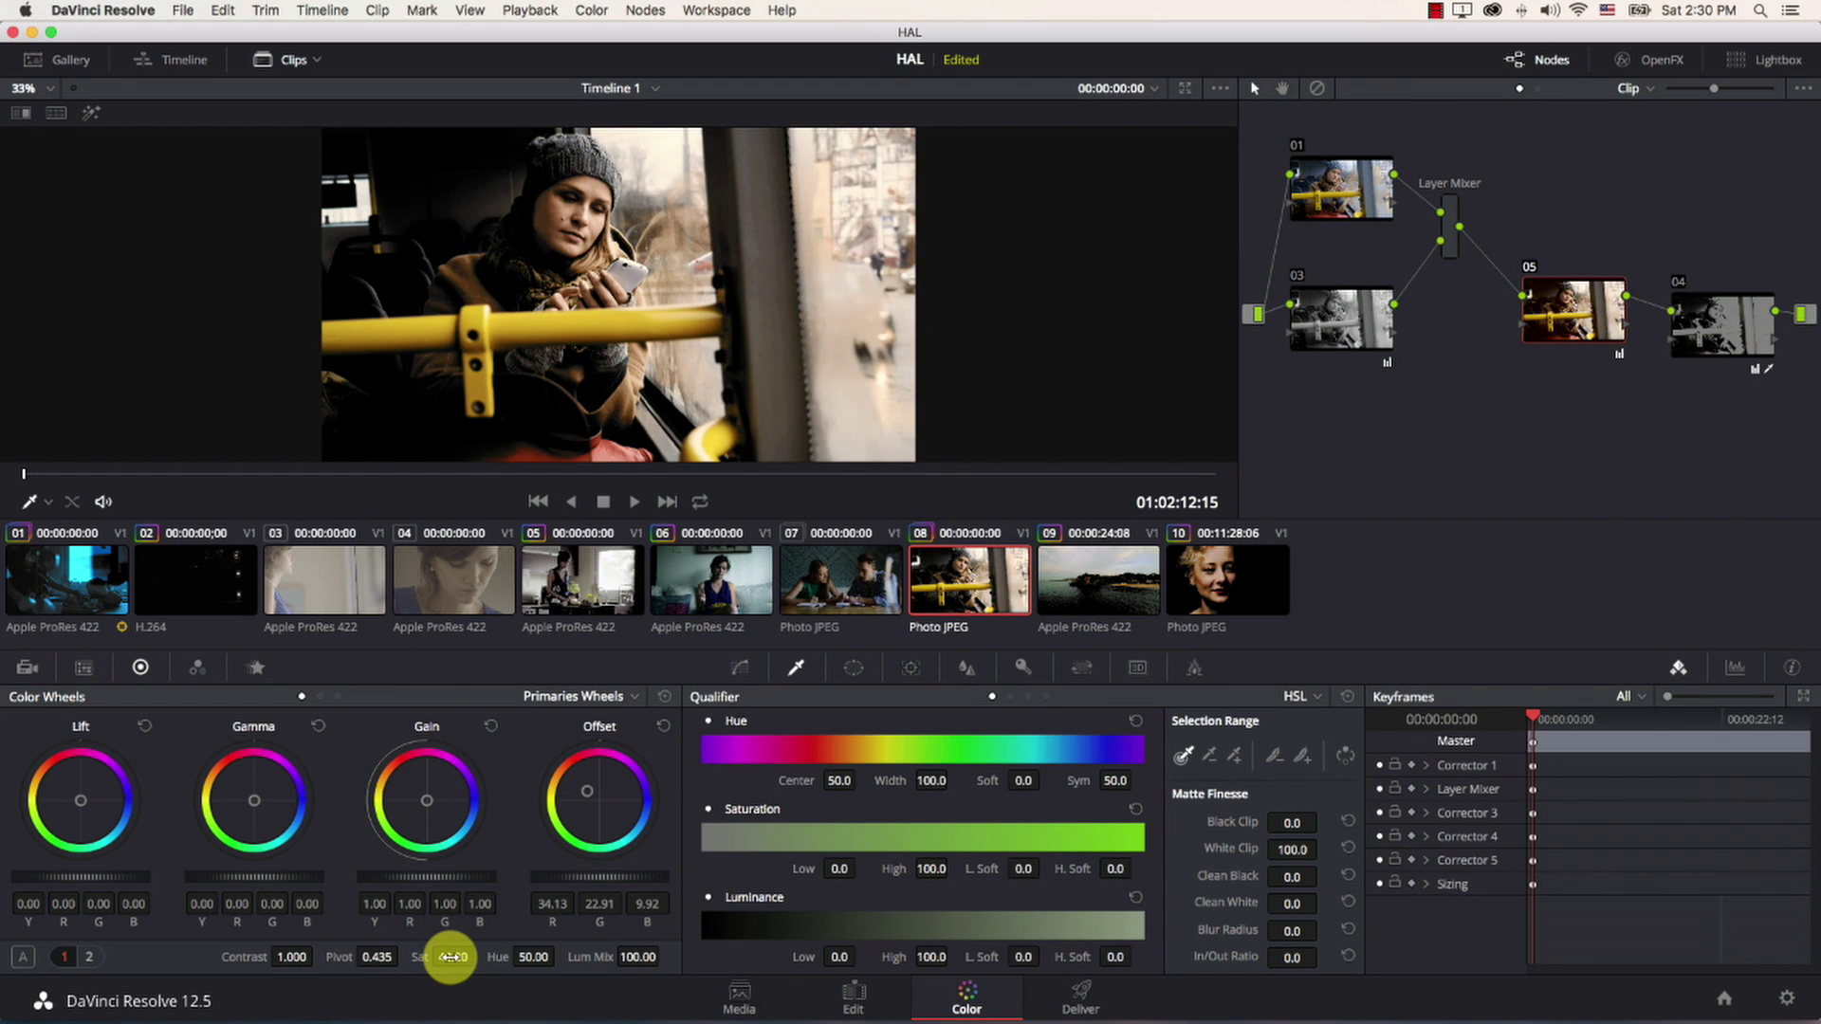
pyautogui.click(868, 568)
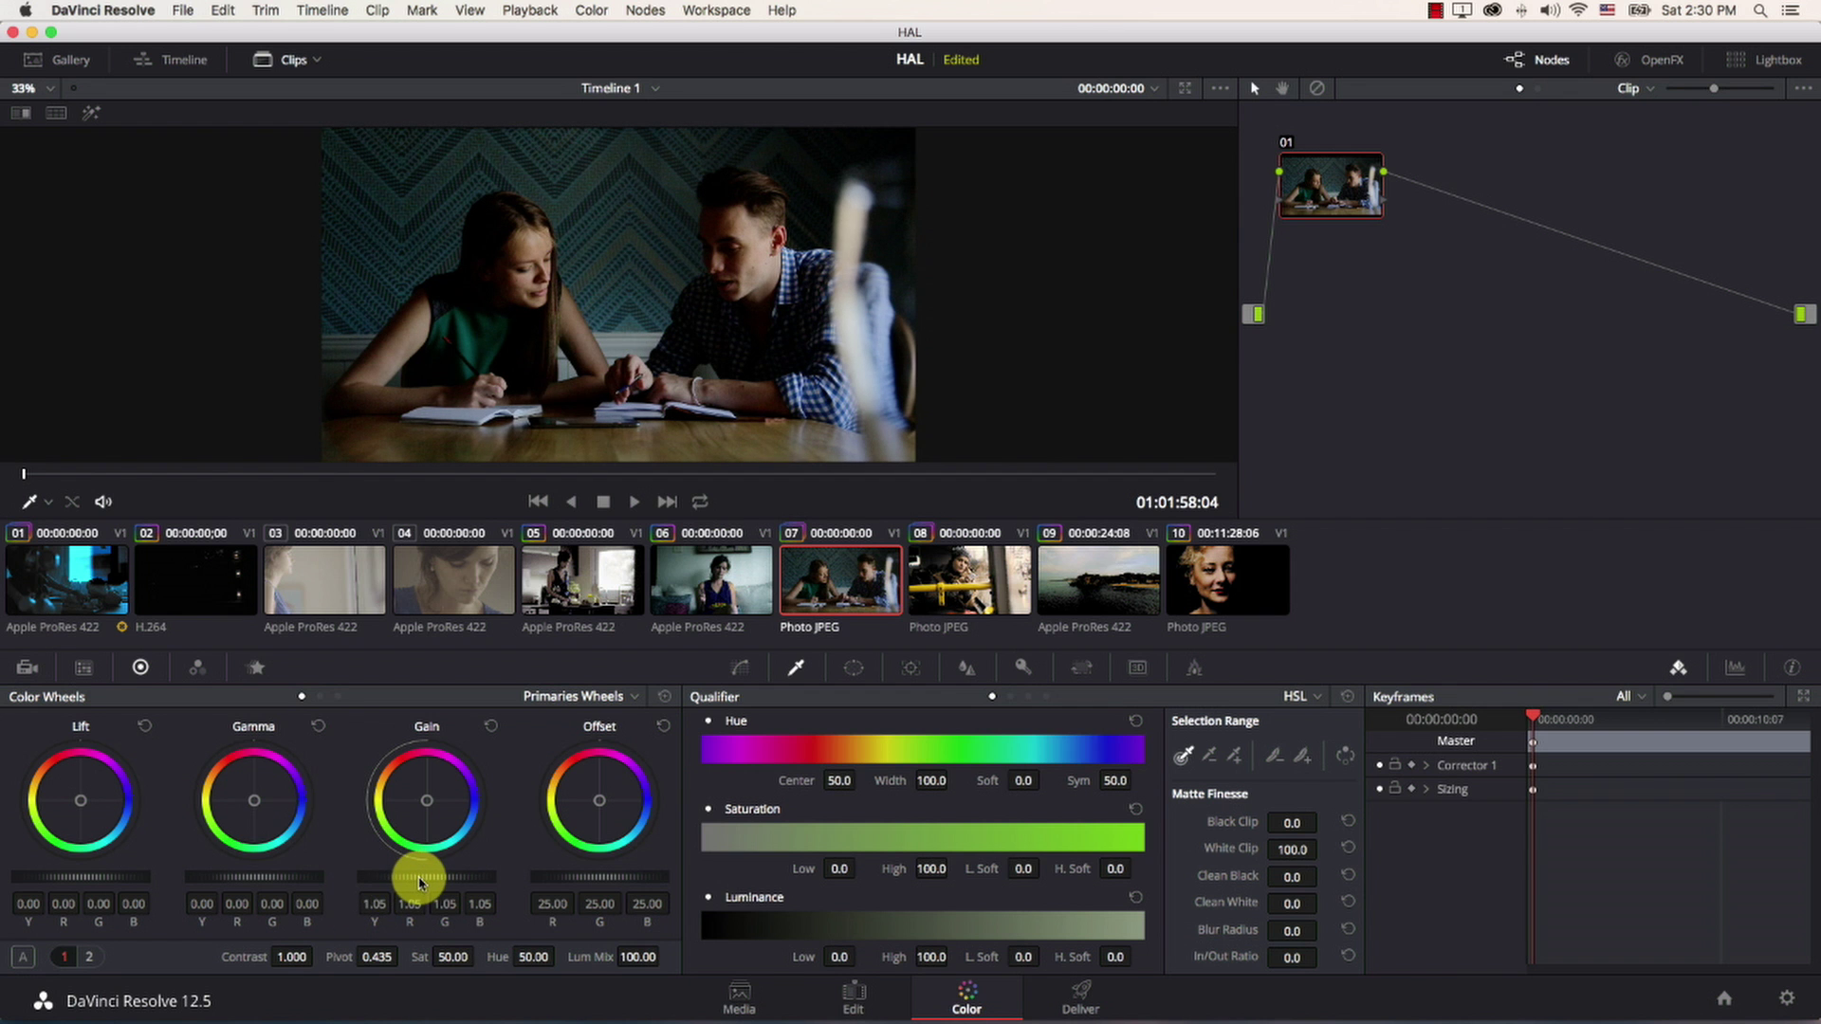
# On clip 07, lower the gain, darken the lift and raise the gamma slightly
pyautogui.moveTo(417, 882); pyautogui.dragTo(273, 879)
pyautogui.moveTo(92, 885); pyautogui.dragTo(90, 874)
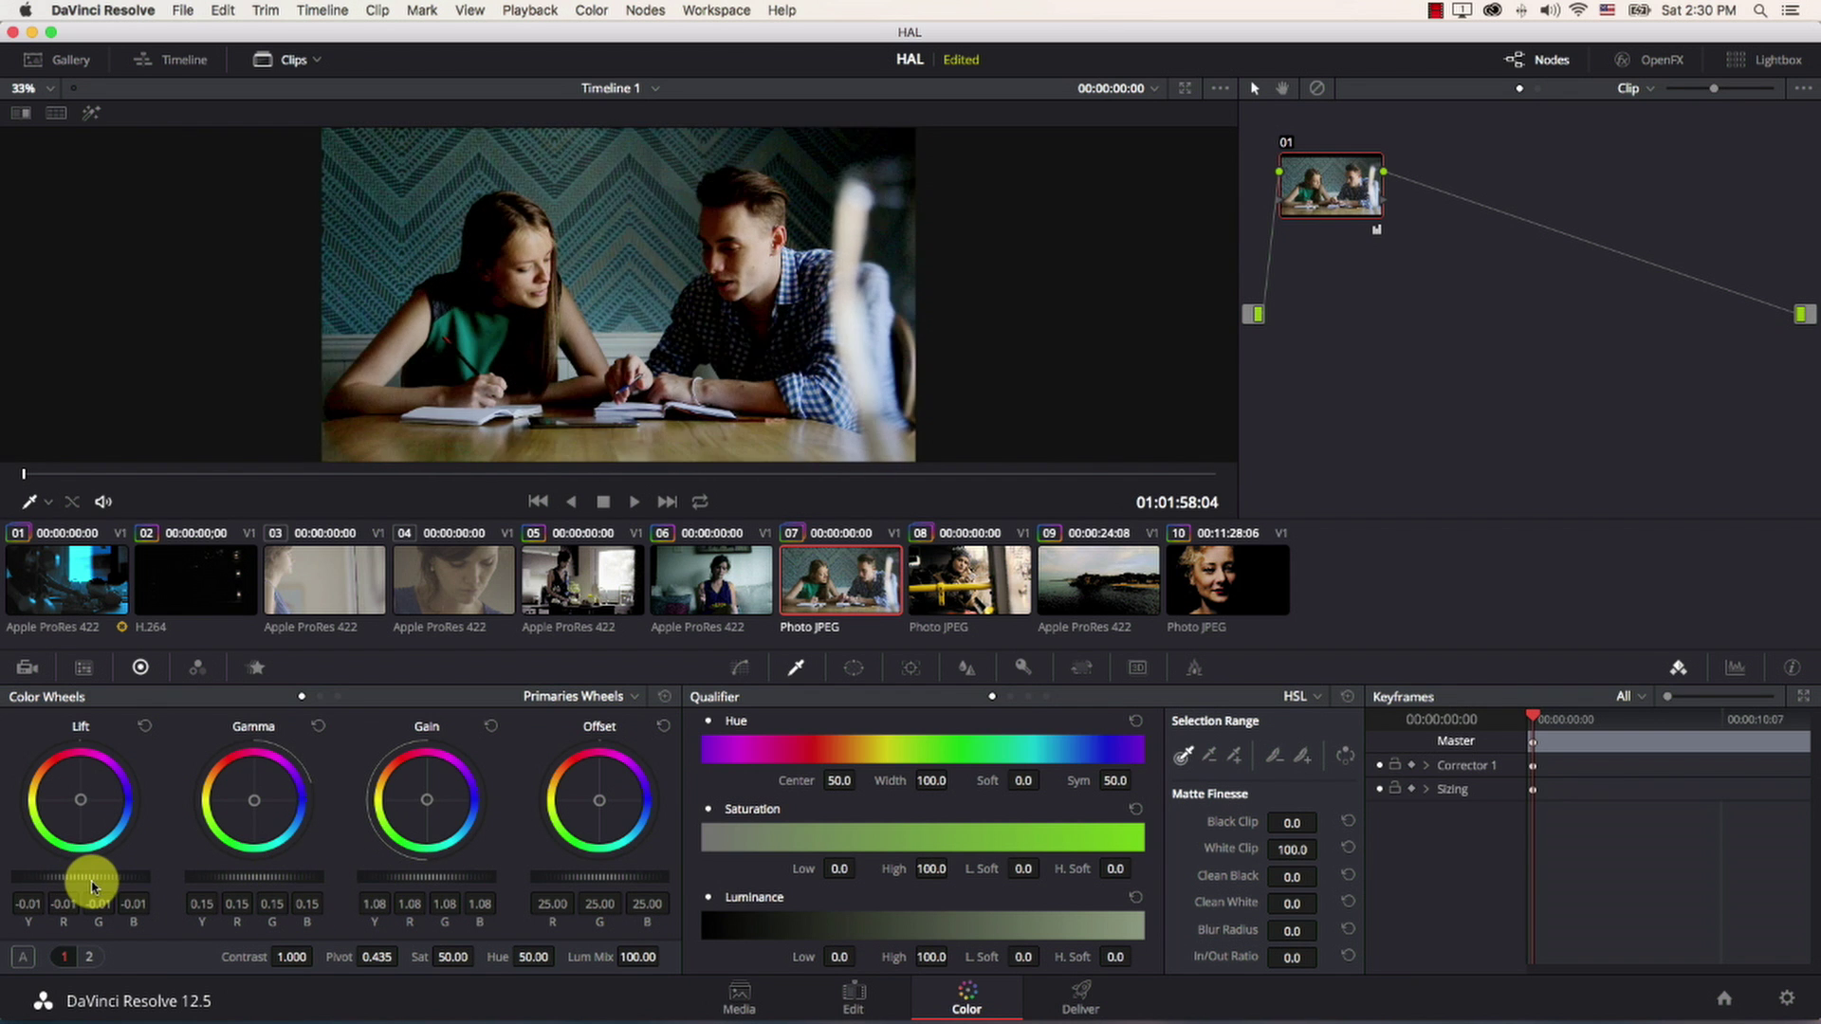
pyautogui.moveTo(206, 881); pyautogui.dragTo(214, 882)
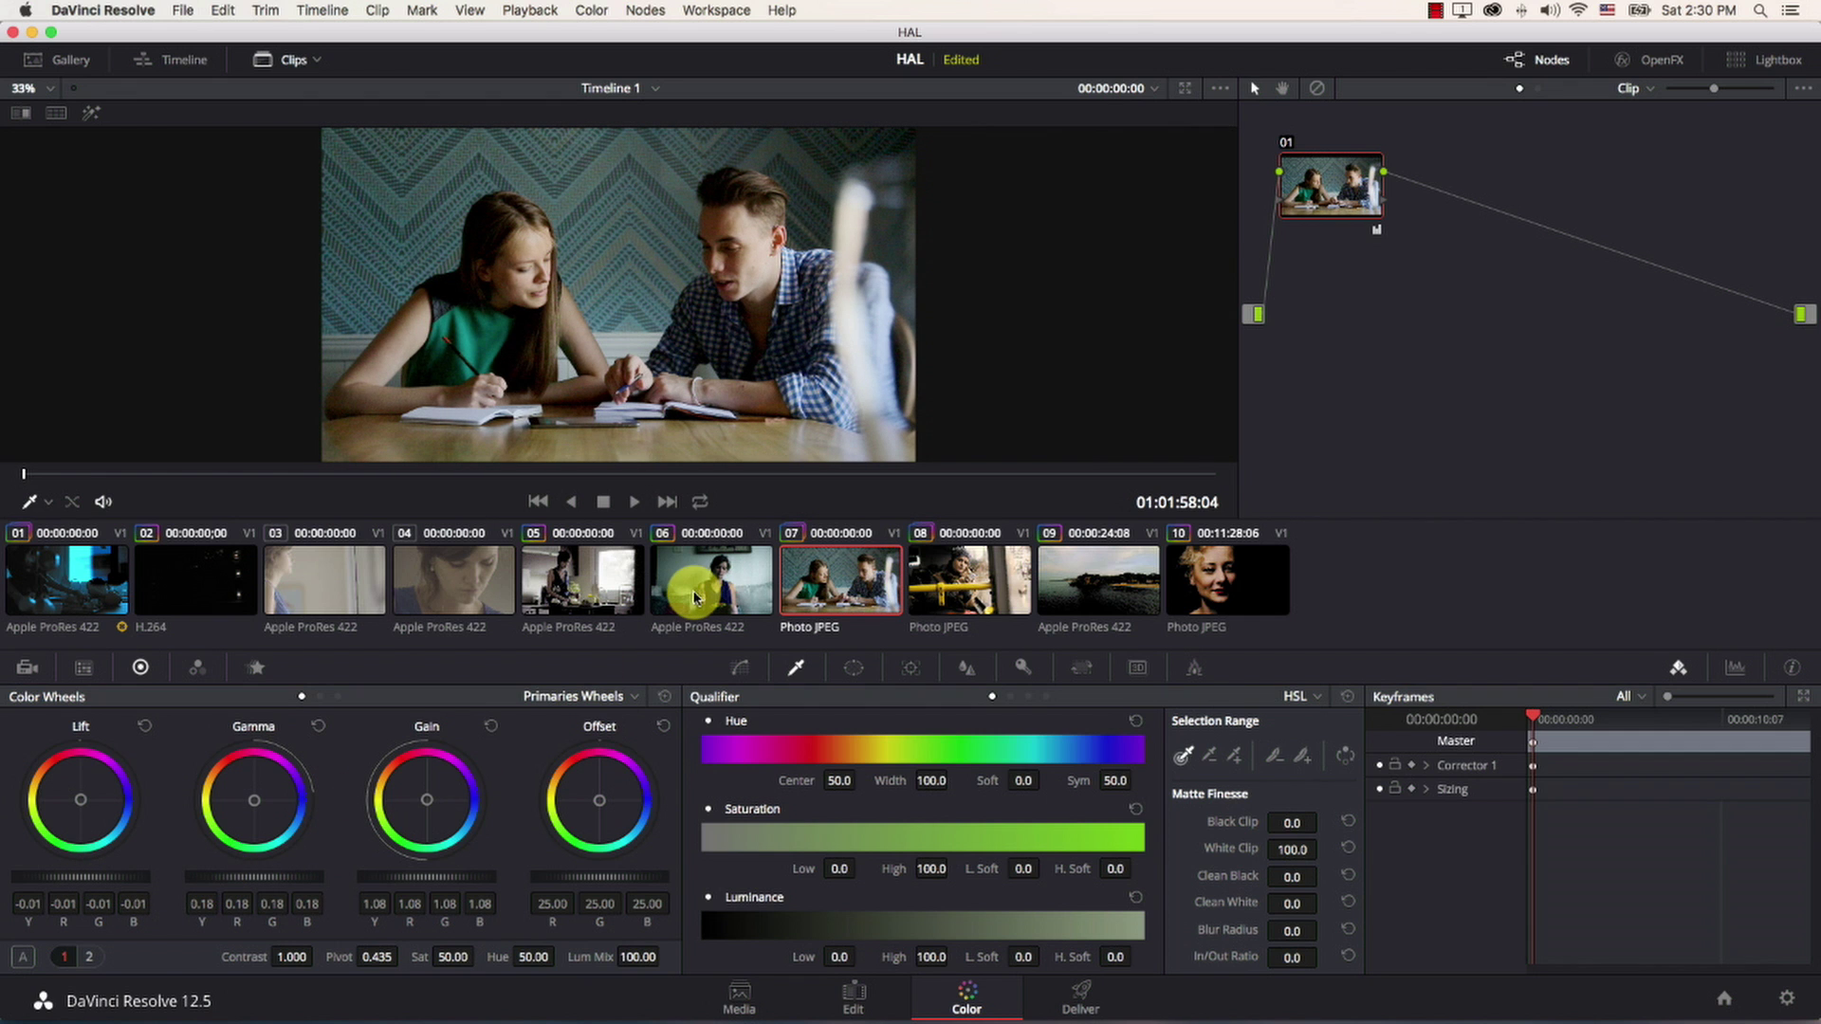
# Add serial node 02 and a layer node 04 joined to it through a Layer Mixer
pyautogui.hotkey('alt', 's')
pyautogui.click(642, 9)
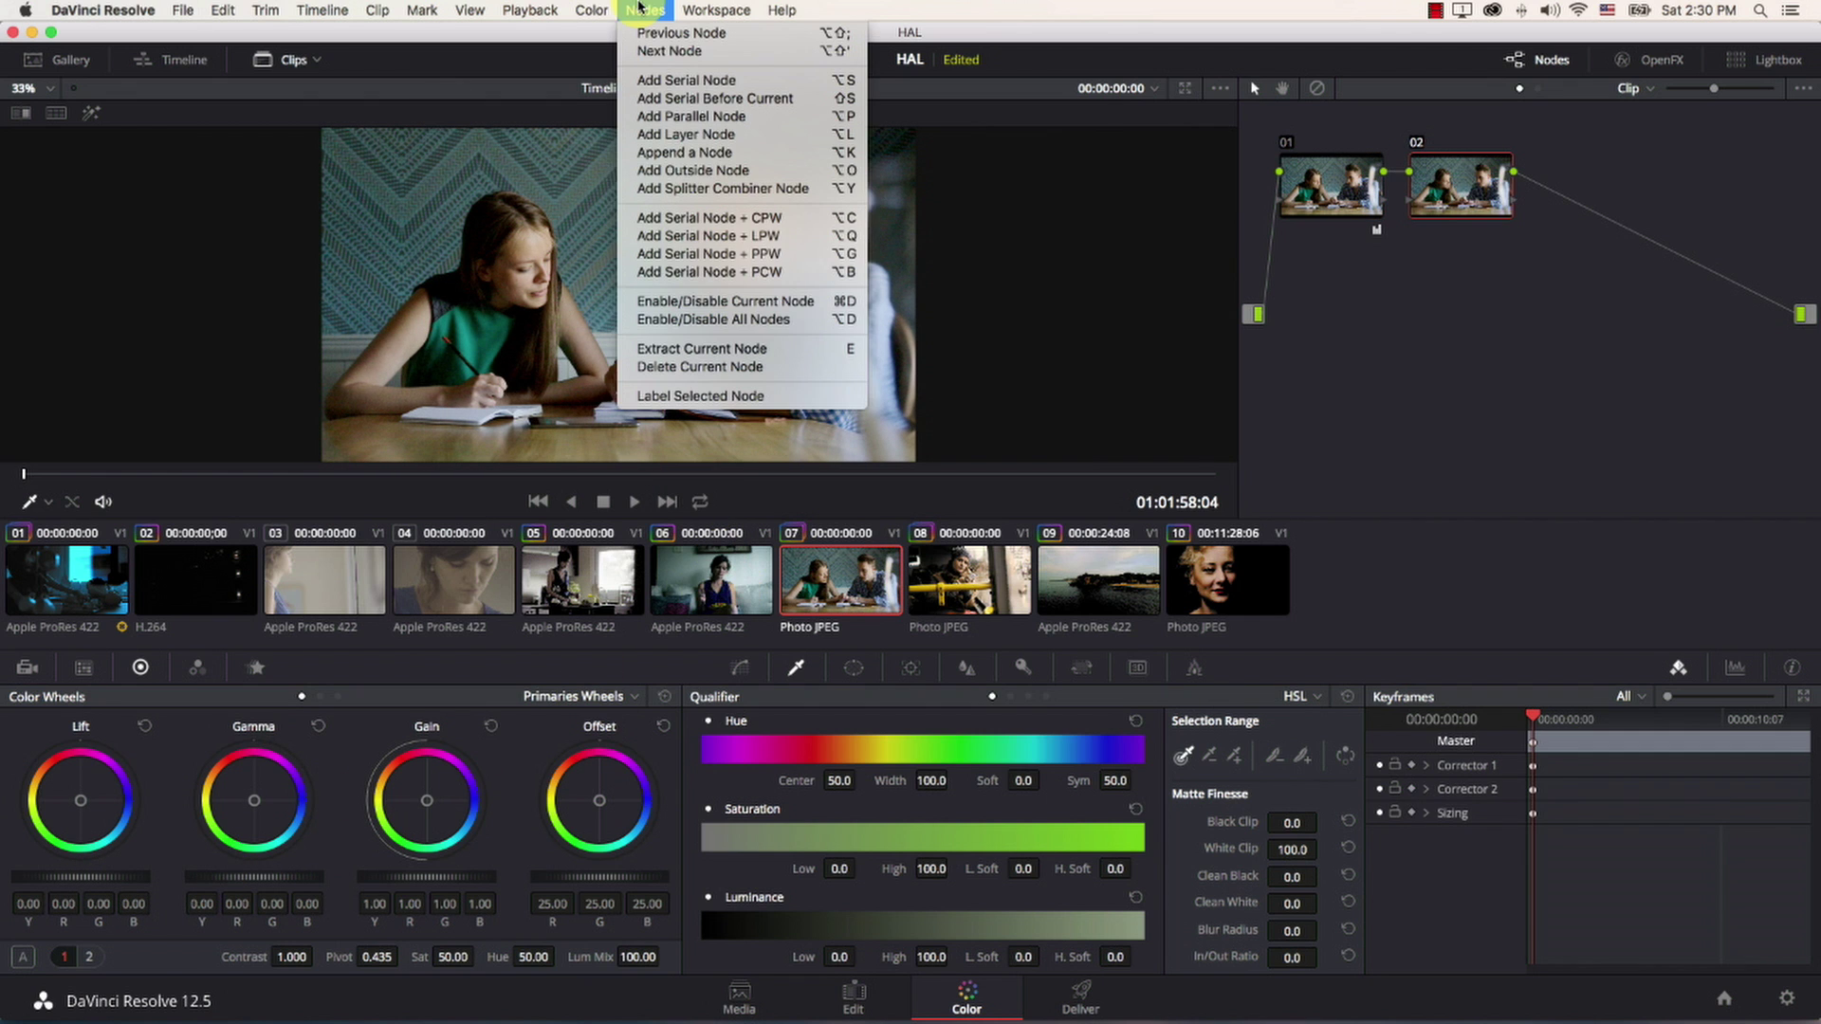
pyautogui.click(705, 135)
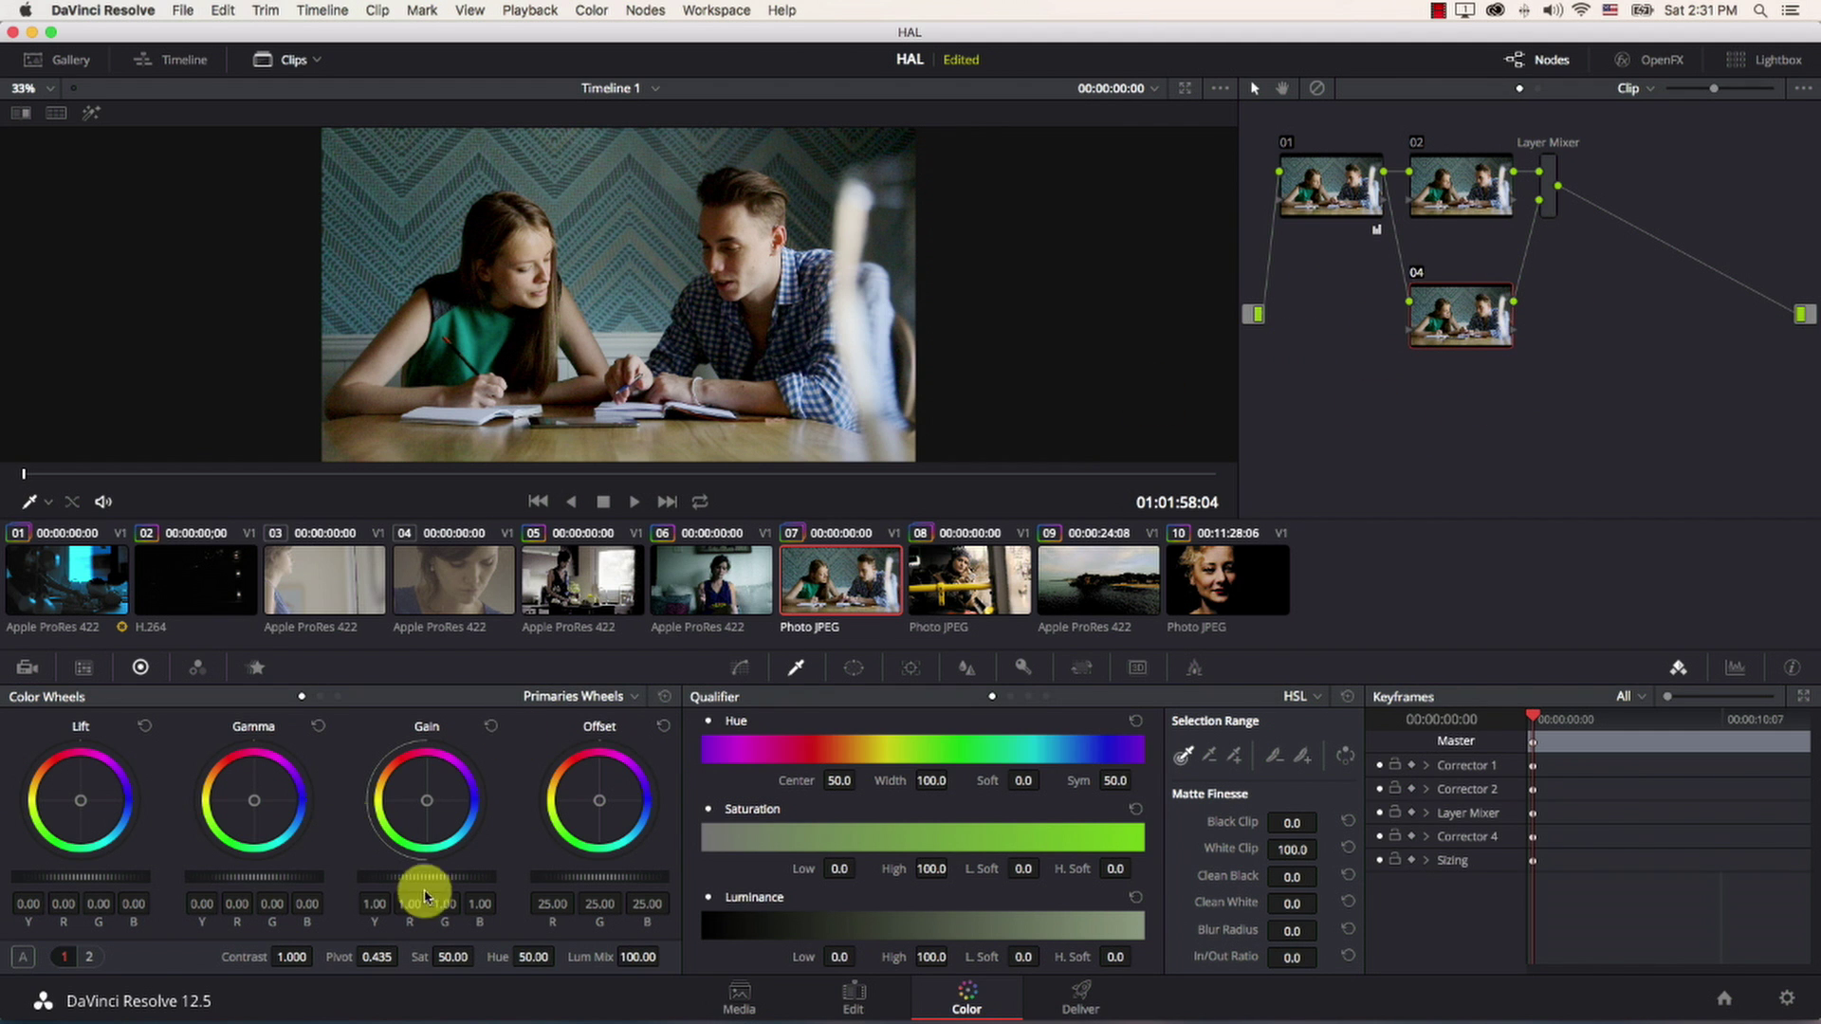
# Set layer node 04's Sat to 0 and the Layer Mixer to Overlay mode
pyautogui.moveTo(452, 953); pyautogui.dragTo(243, 947)
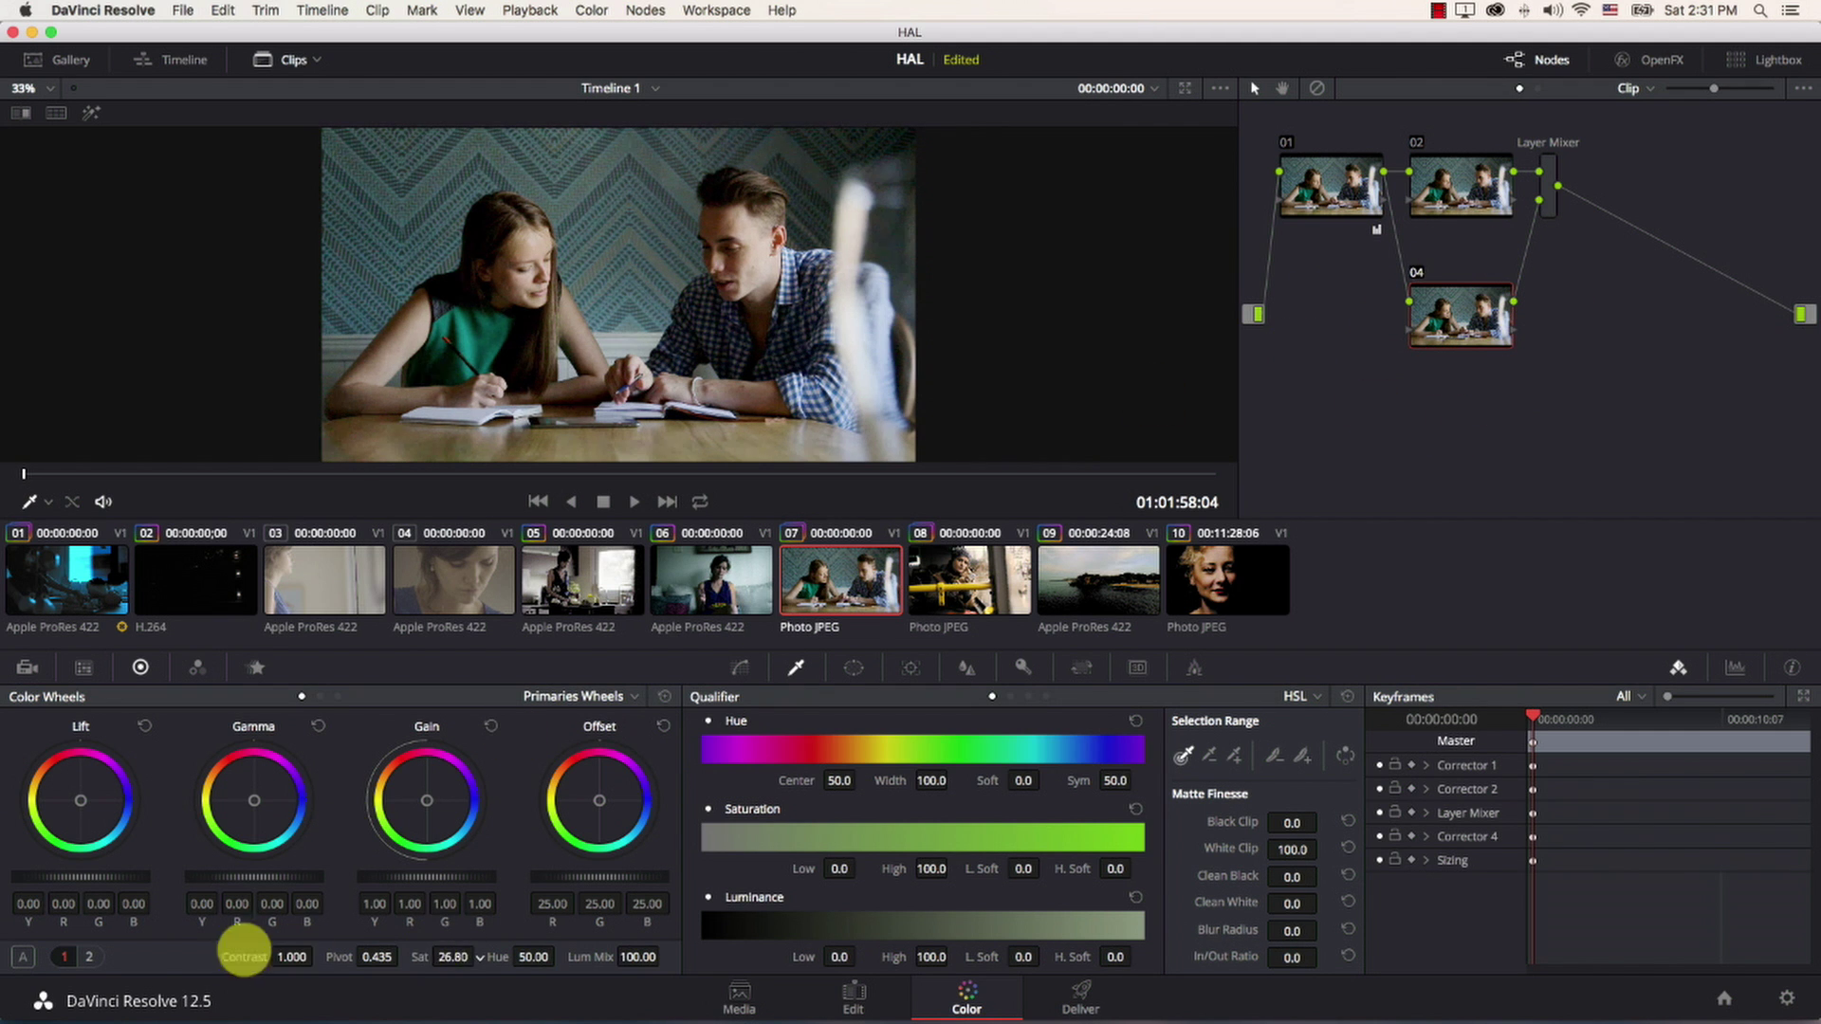
pyautogui.rightClick(1555, 180)
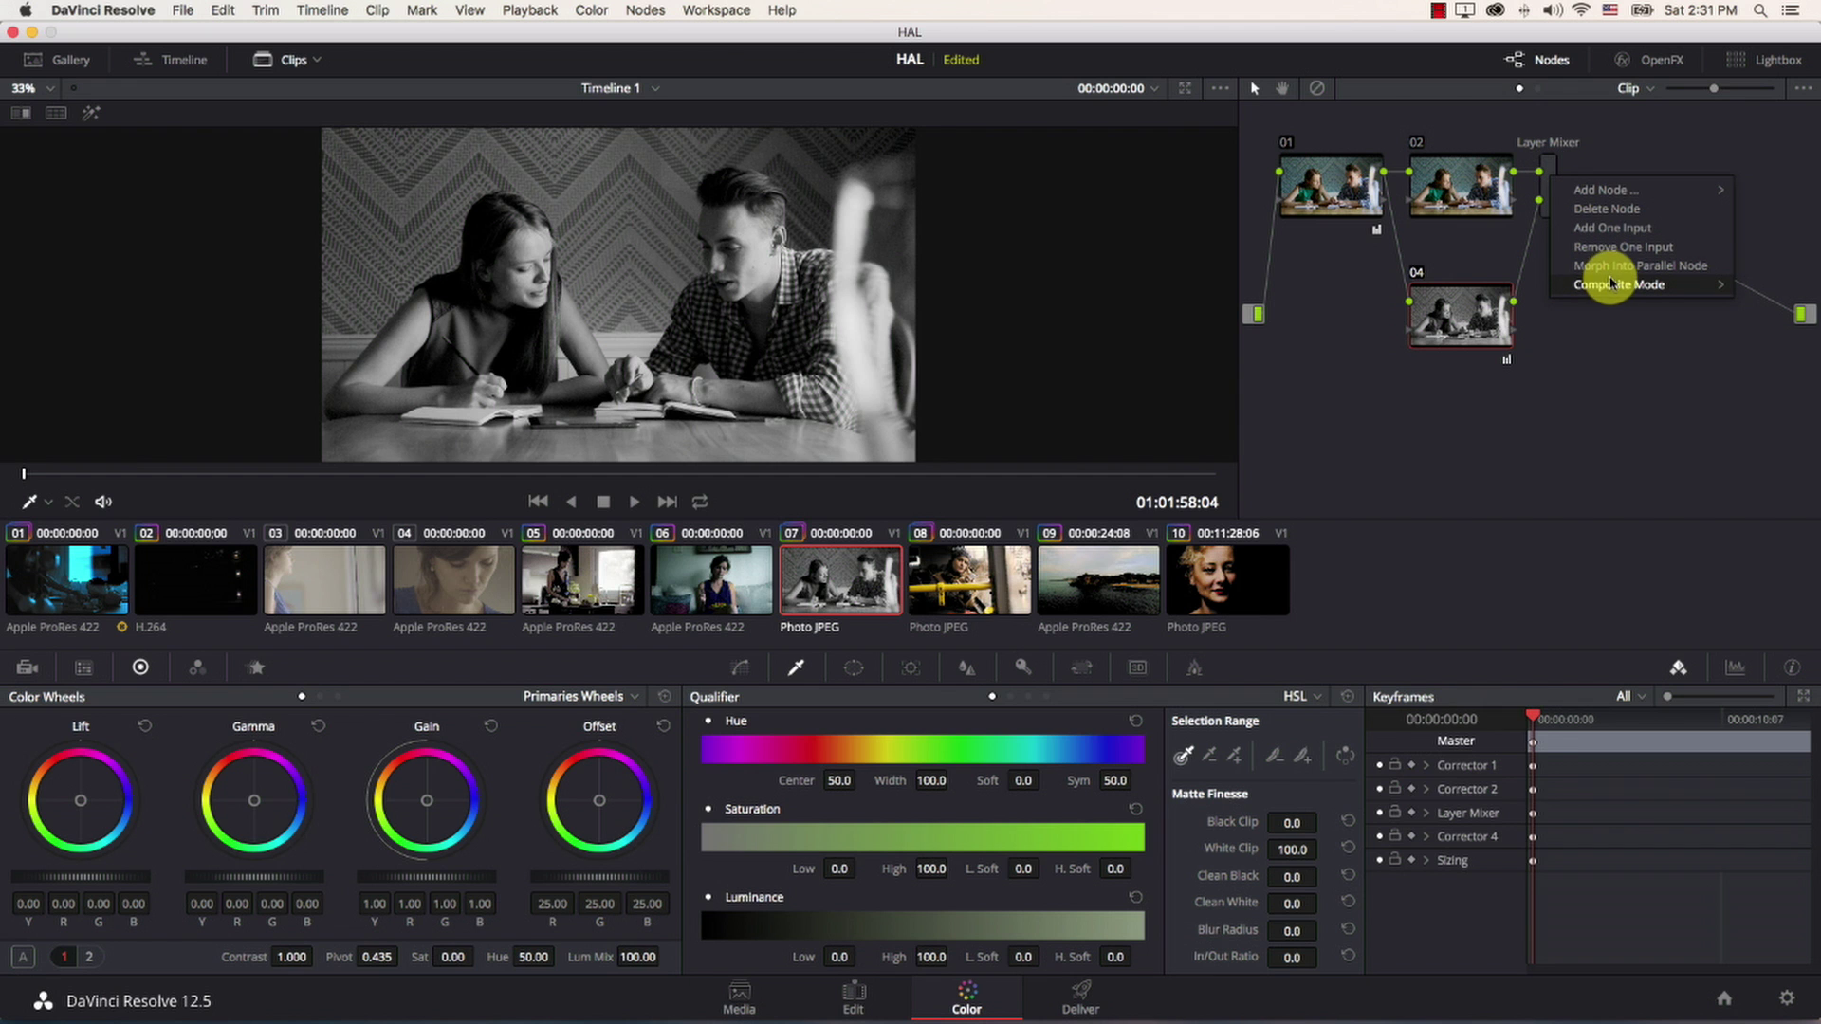
pyautogui.moveTo(1603, 288)
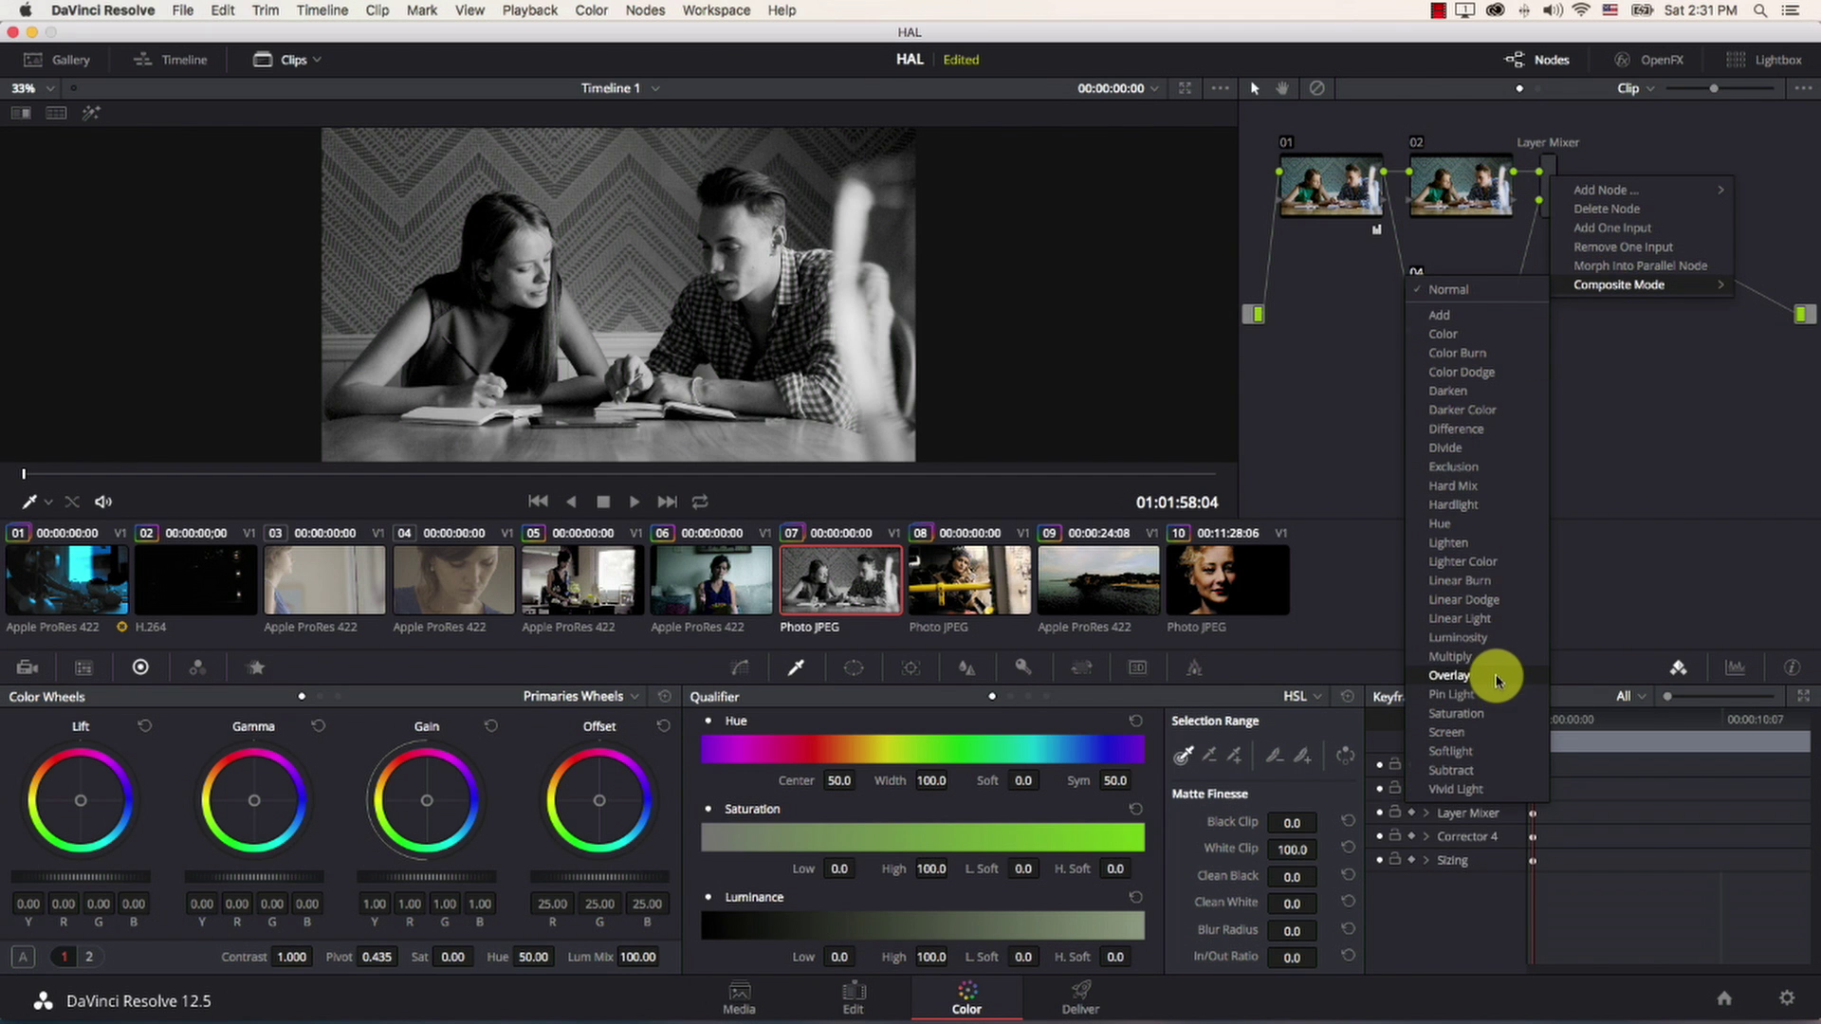
pyautogui.click(1449, 676)
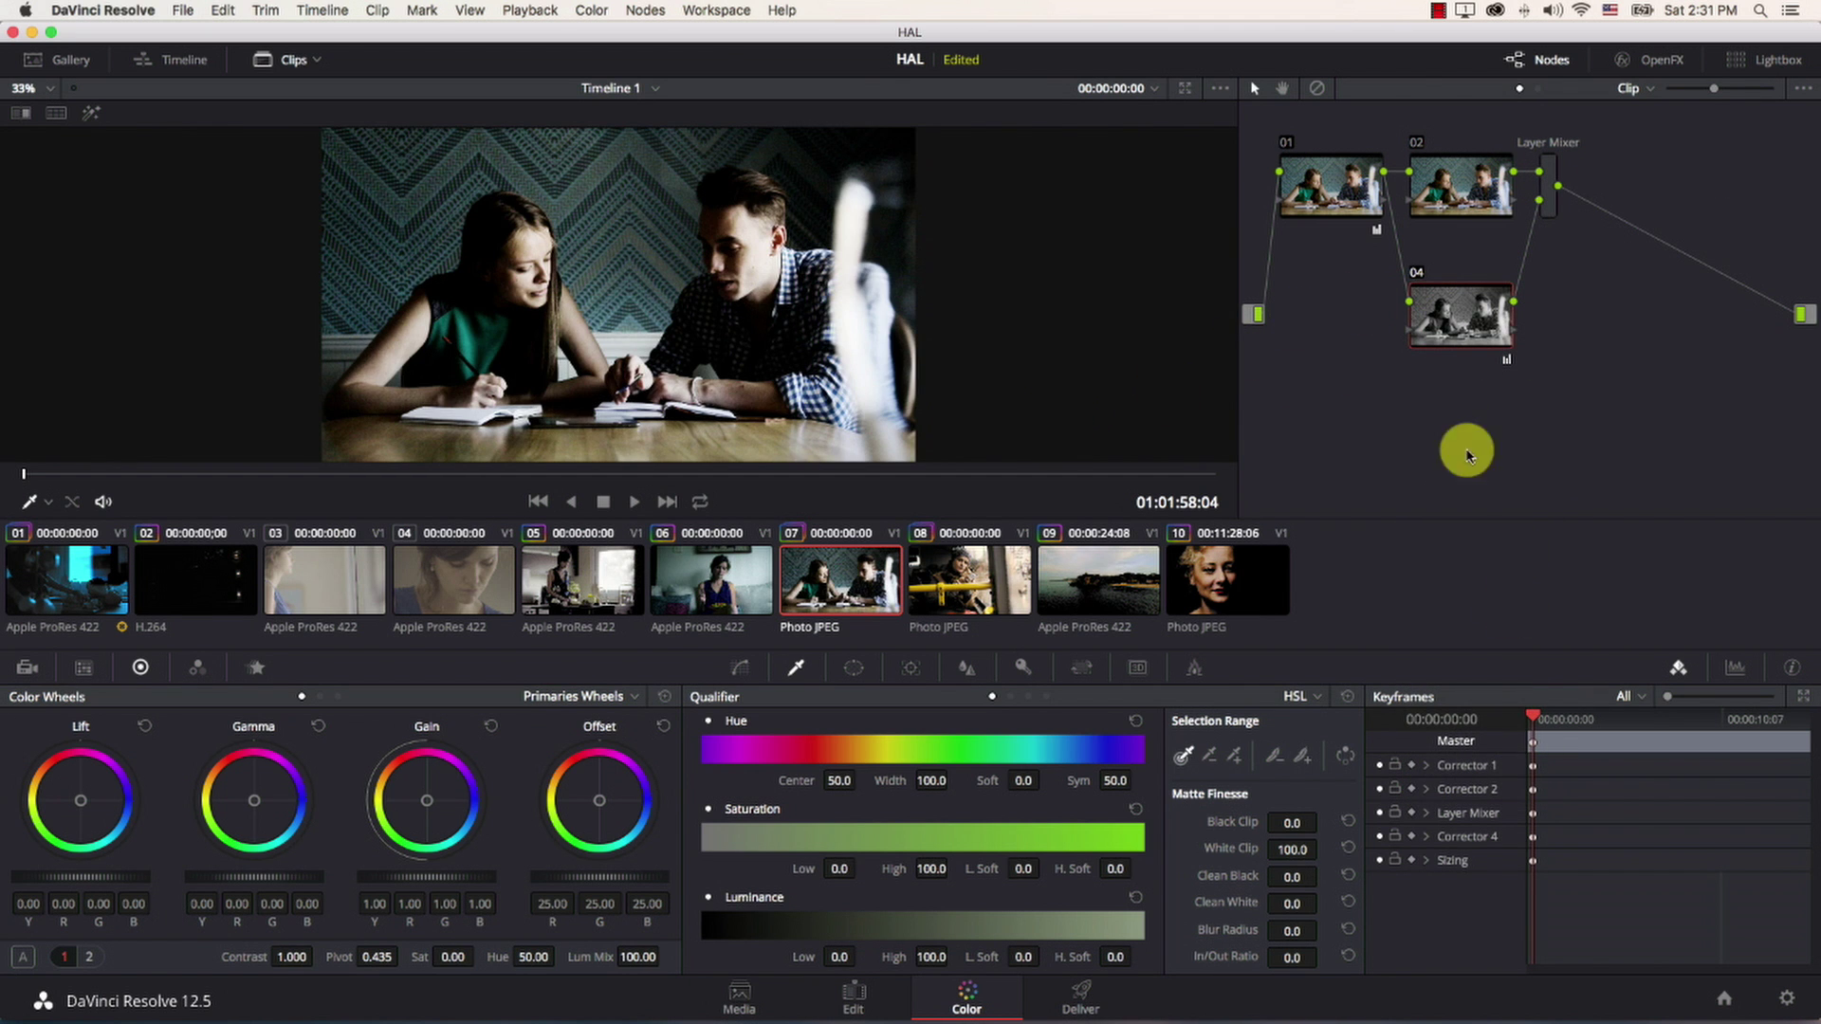
pyautogui.moveTo(1552, 199); pyautogui.dragTo(1562, 212)
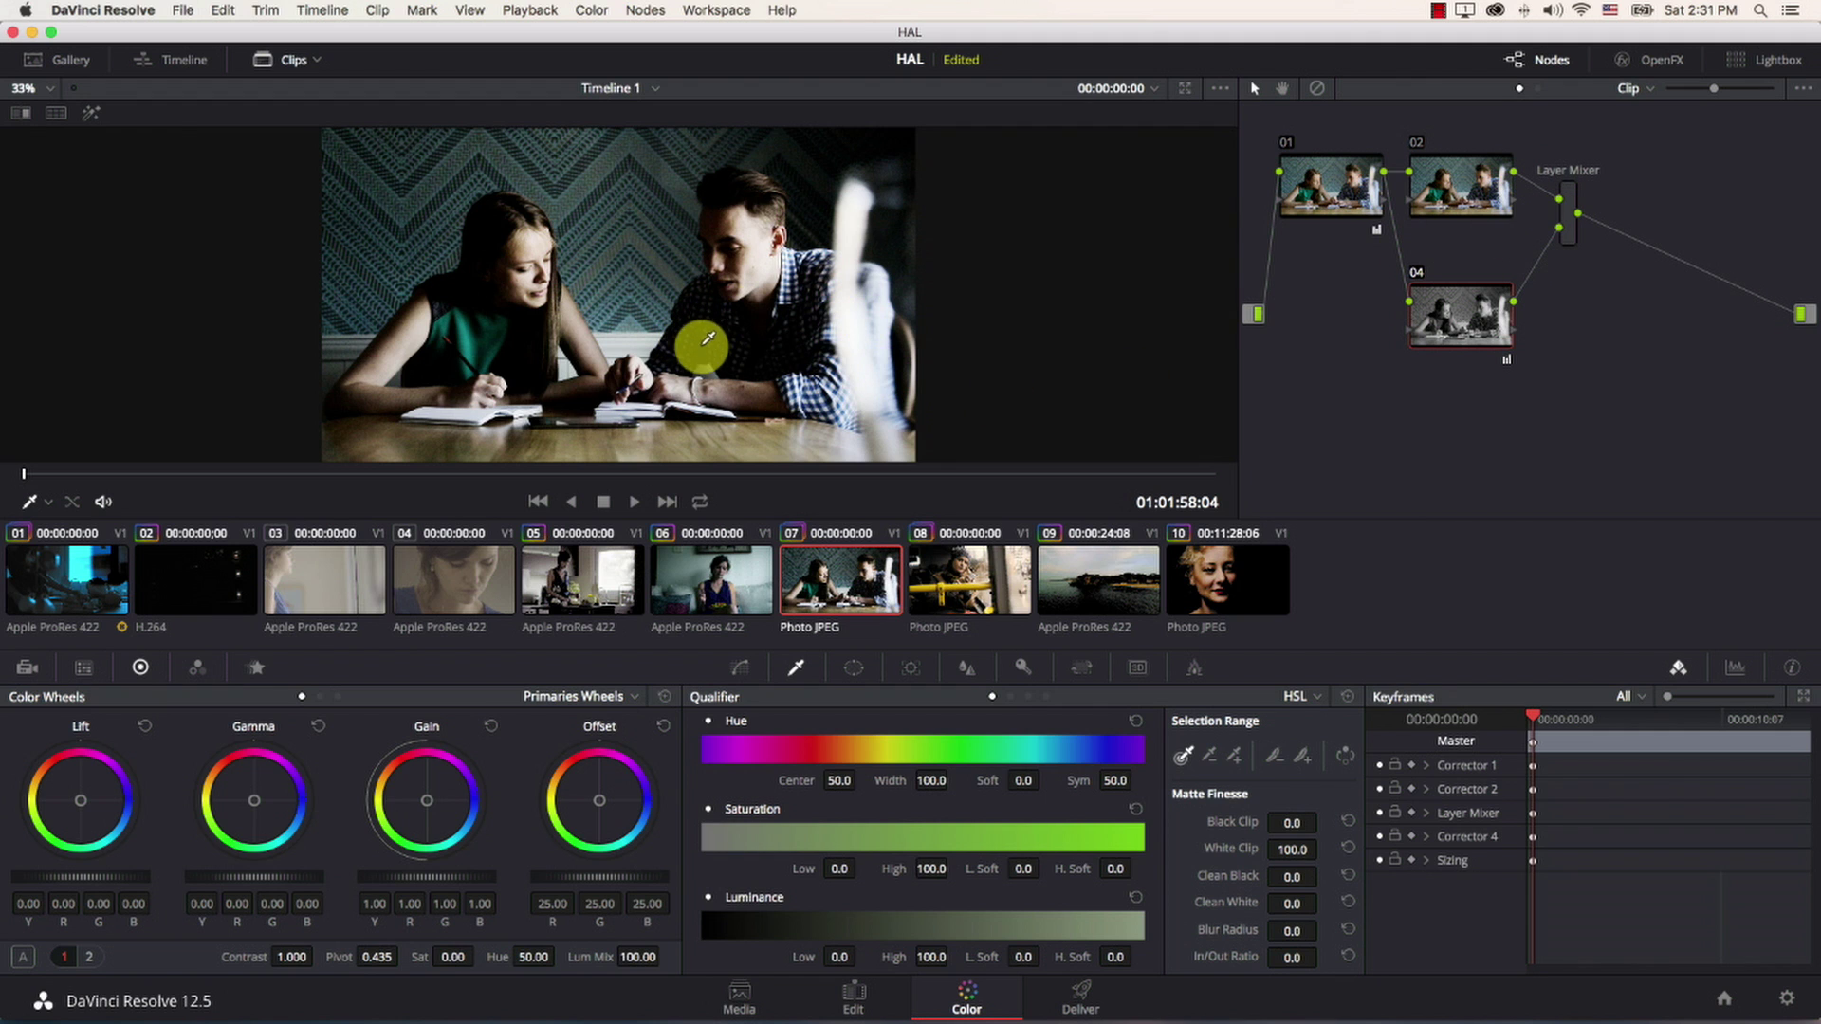
# Lower node 01's Gain master wheel to 0.81
pyautogui.click(1332, 183)
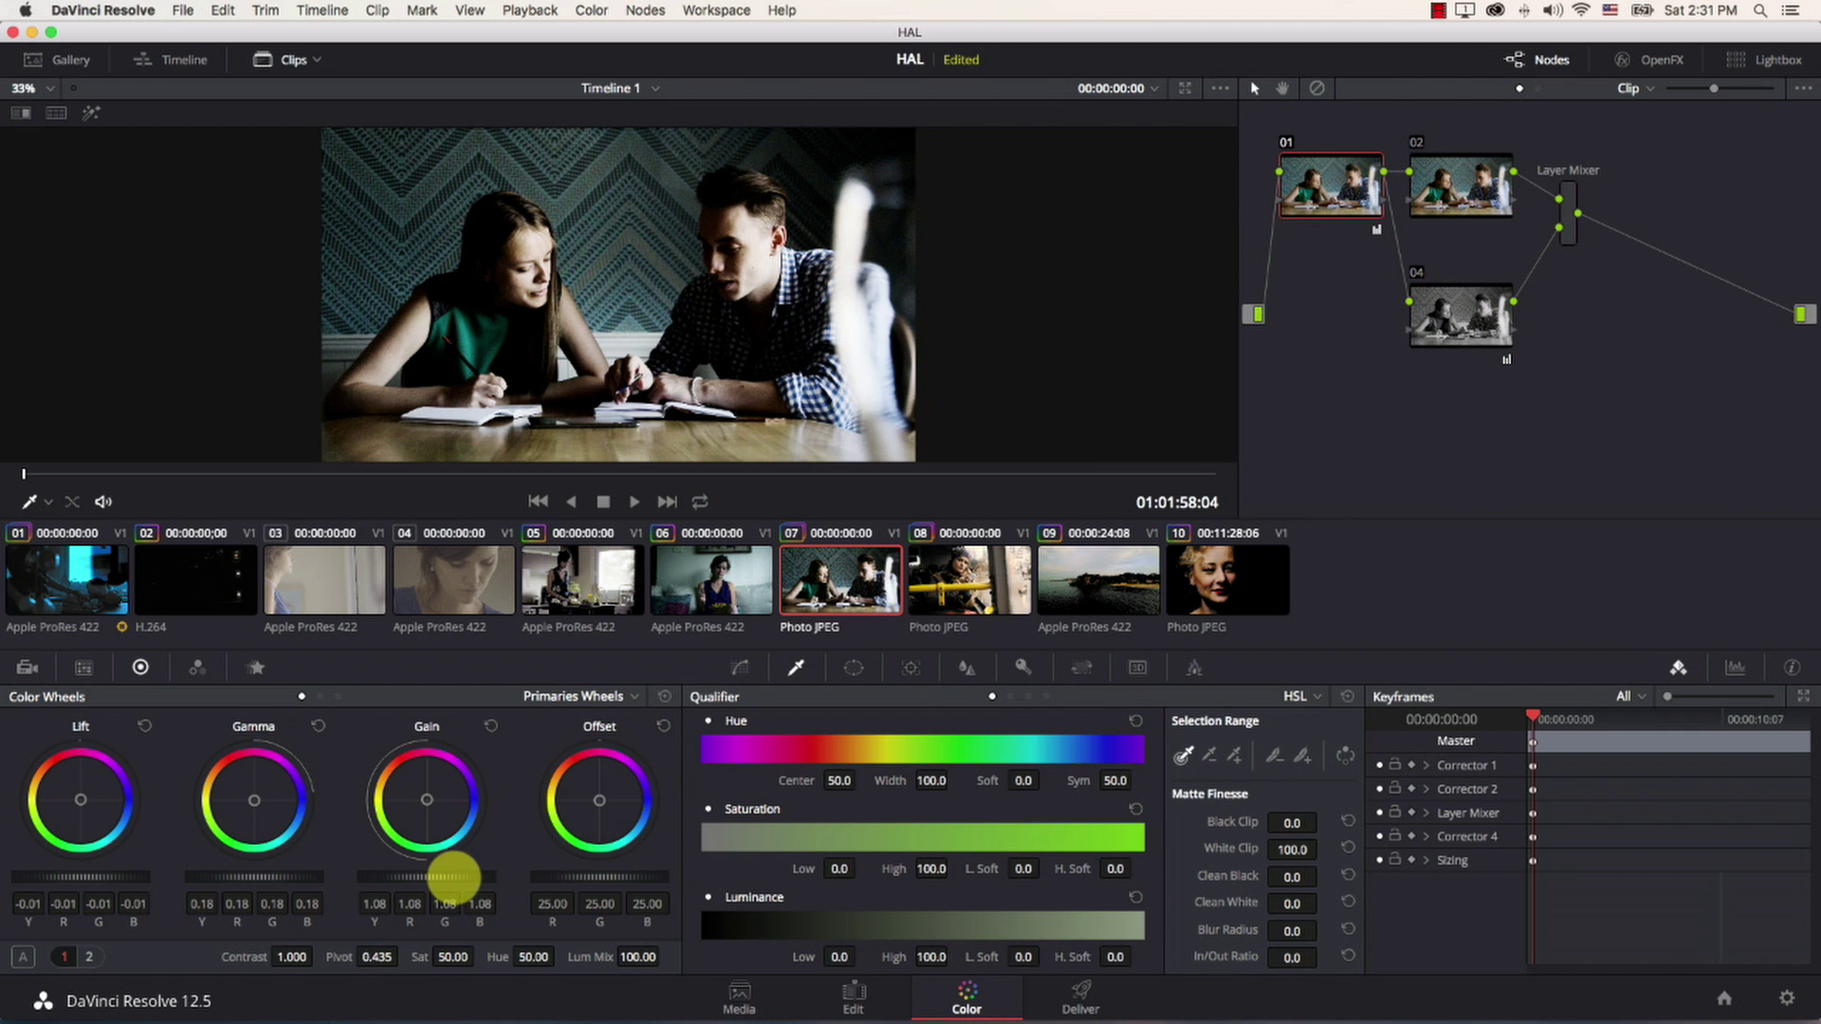
pyautogui.moveTo(445, 878); pyautogui.dragTo(74, 887)
pyautogui.moveTo(366, 870); pyautogui.dragTo(379, 870)
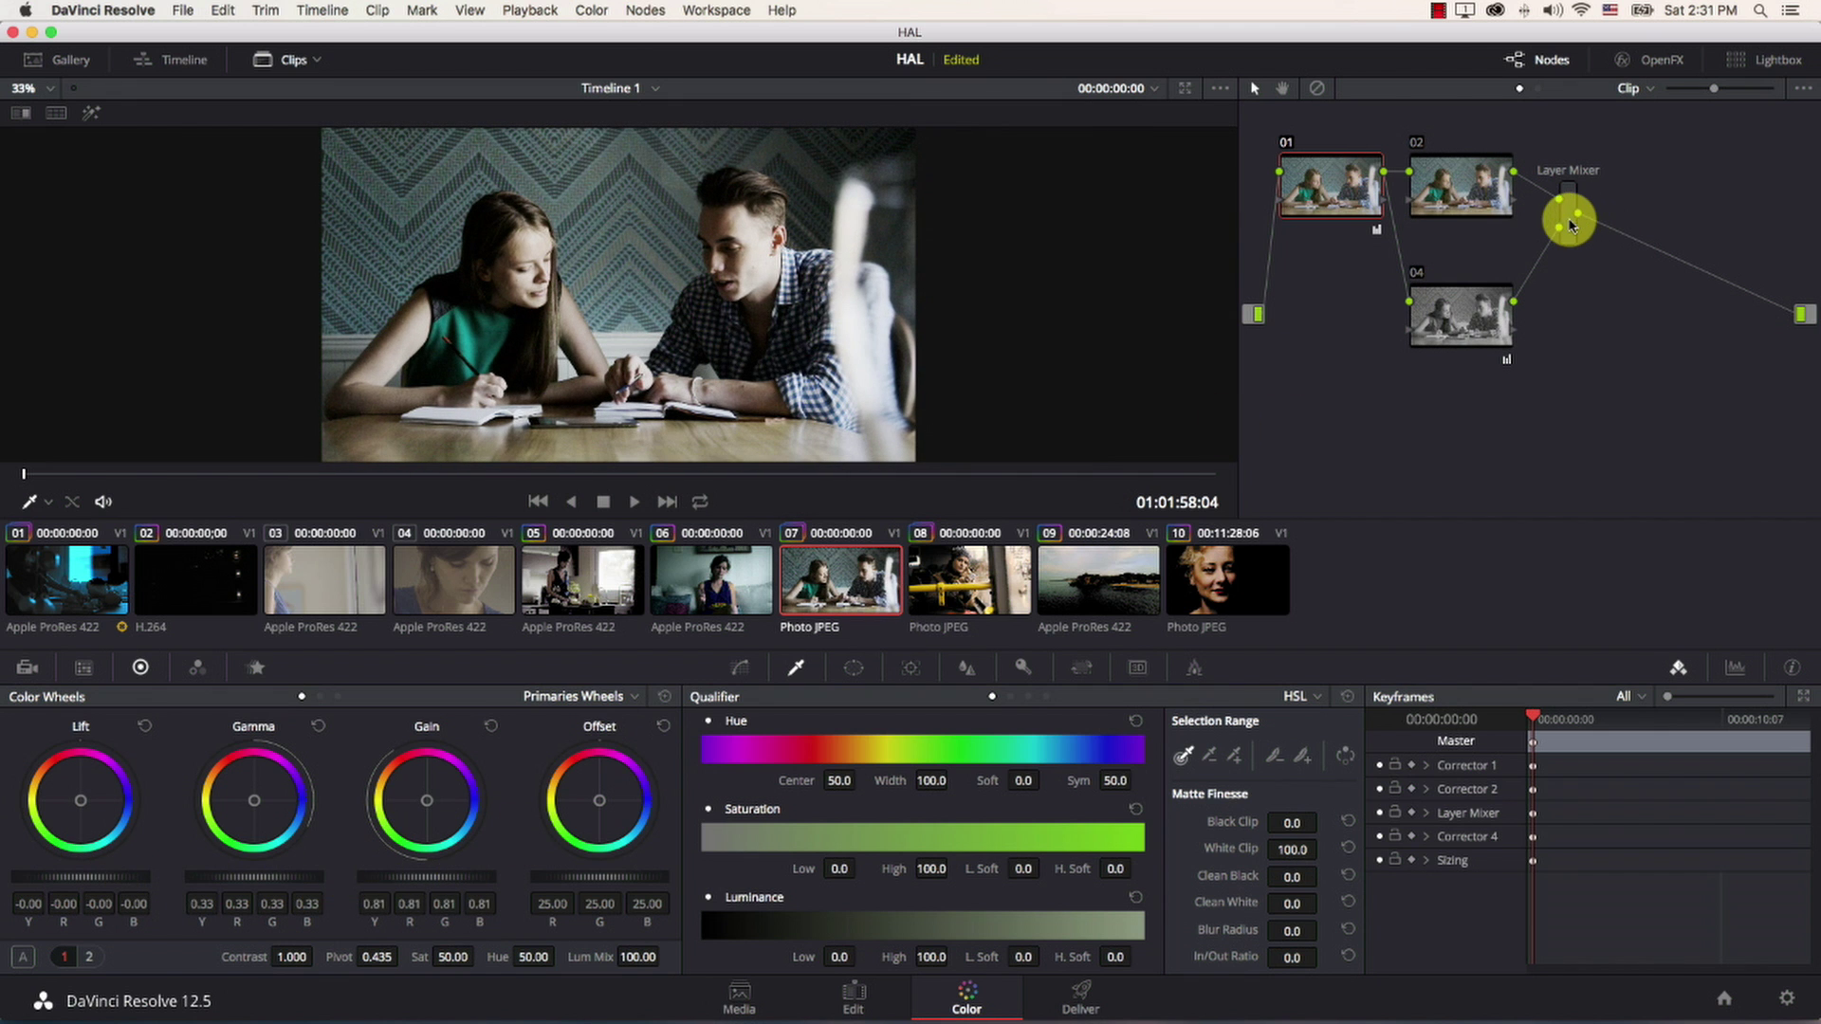
pyautogui.moveTo(1572, 225); pyautogui.dragTo(1717, 308)
# Add node 05 after the Layer Mixer with a luminance preset (Low 55, soft 5, Sat 0), then compare
pyautogui.hotkey('alt', 's')
pyautogui.click(592, 11)
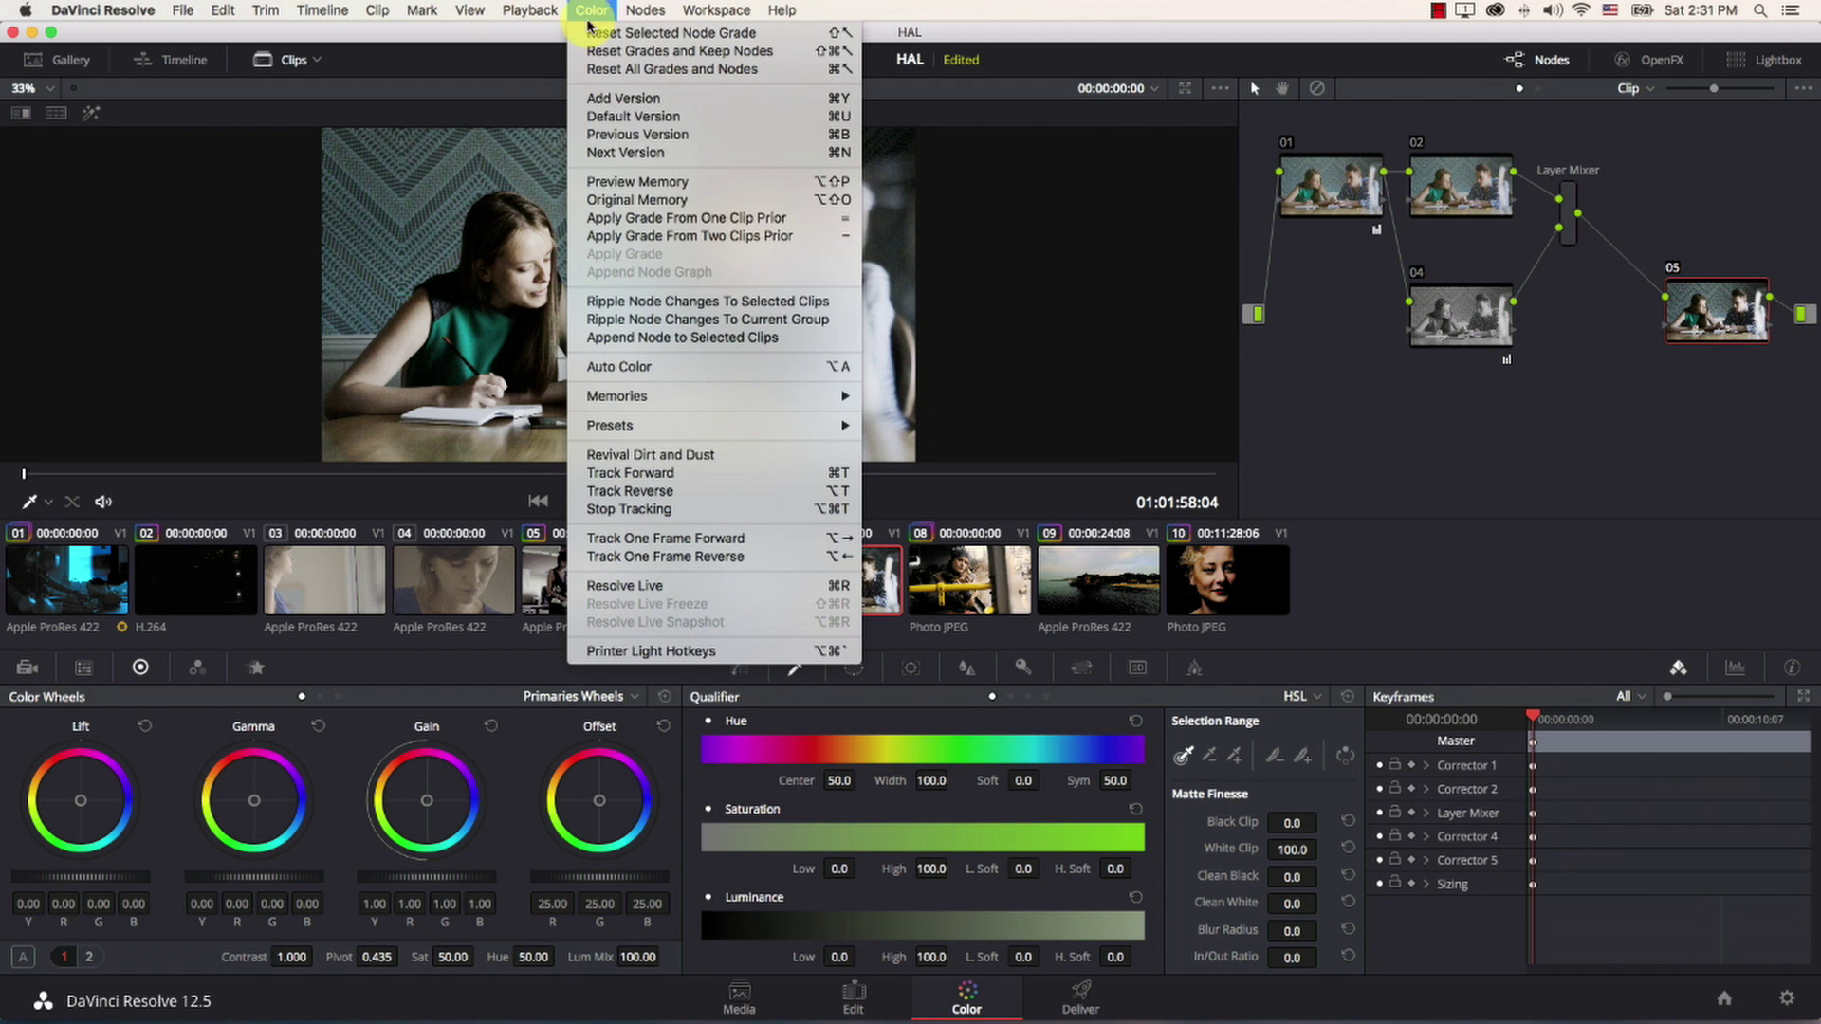
pyautogui.moveTo(743, 424)
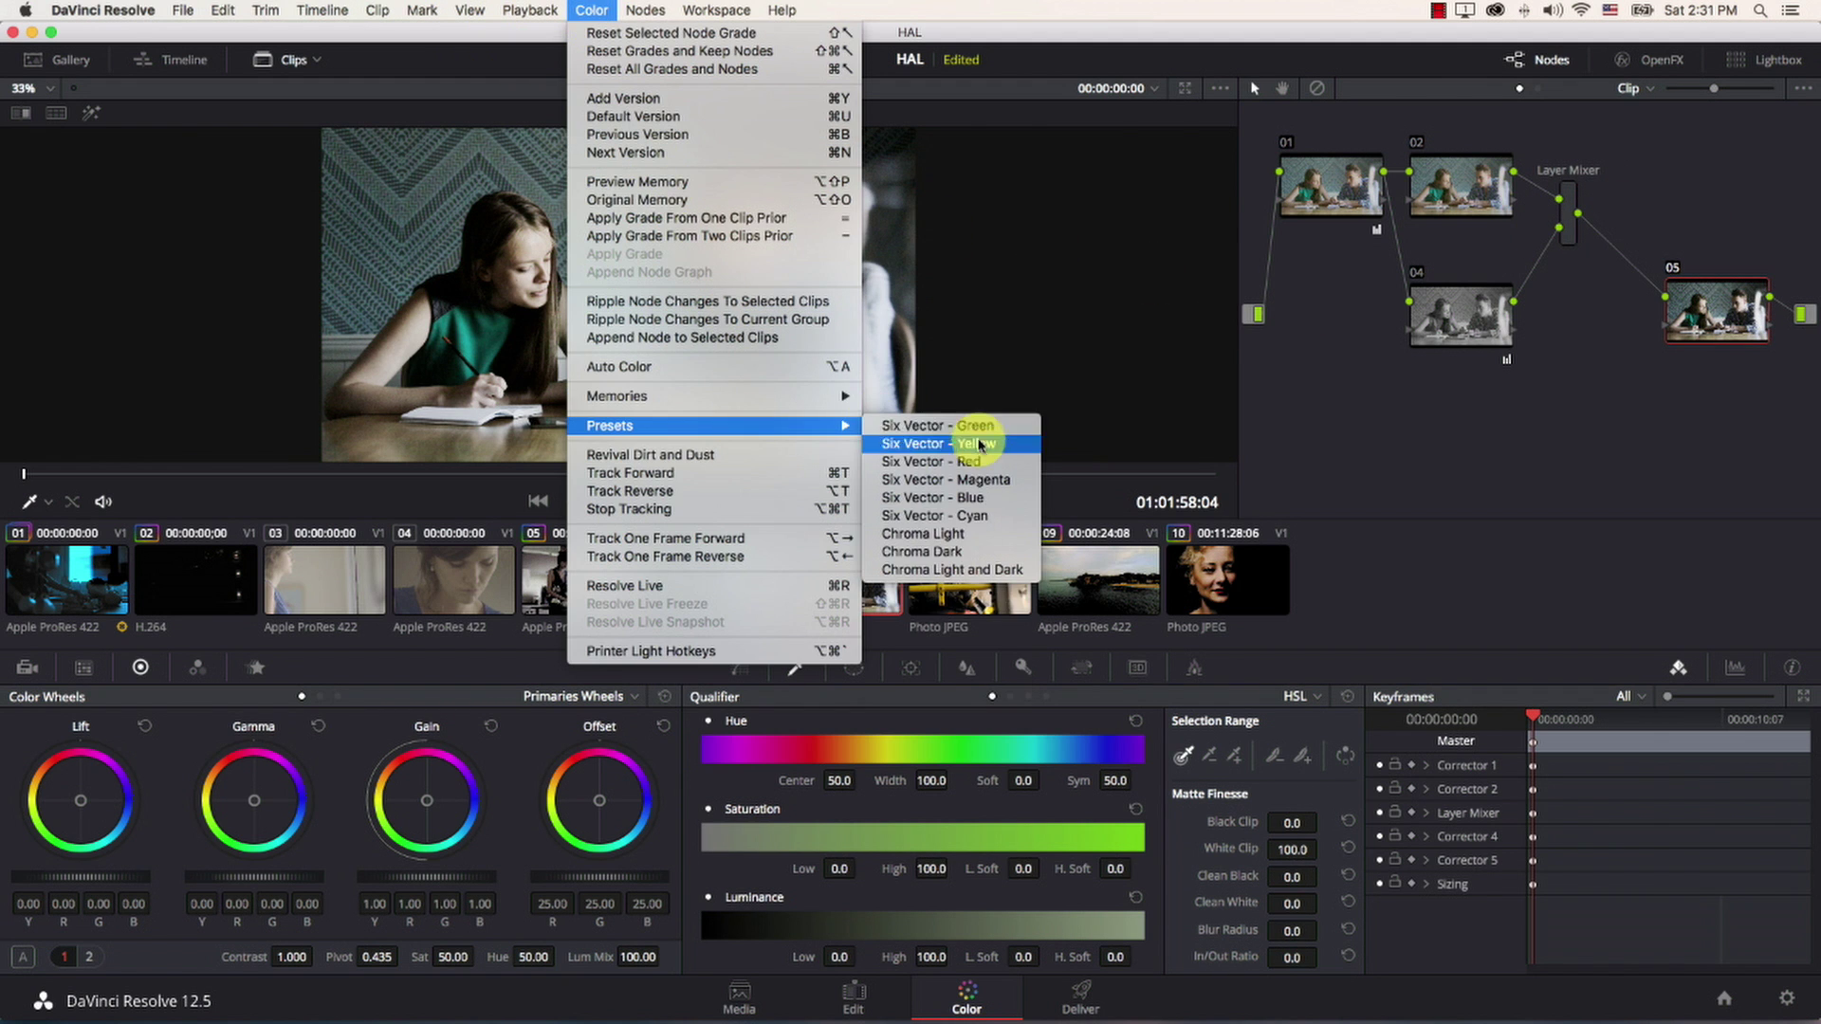
pyautogui.click(987, 563)
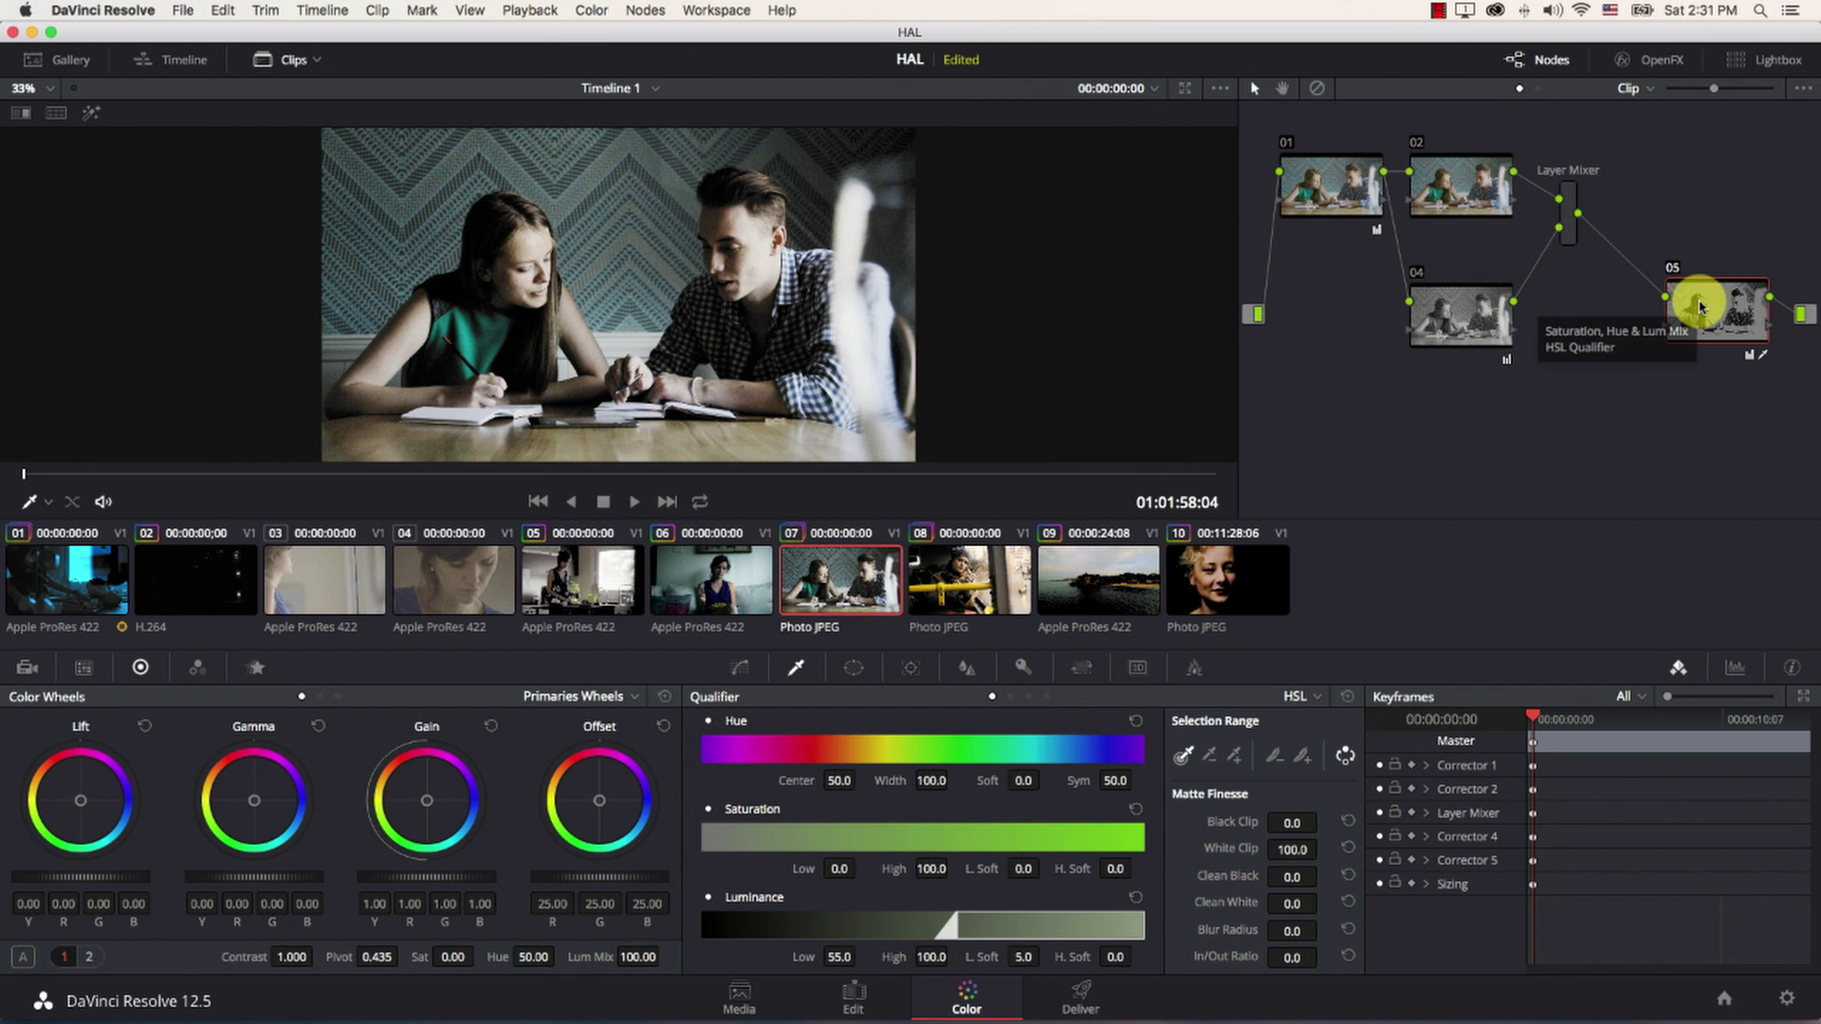
pyautogui.moveTo(1696, 306); pyautogui.dragTo(1717, 358)
pyautogui.moveTo(1514, 302); pyautogui.dragTo(1504, 271)
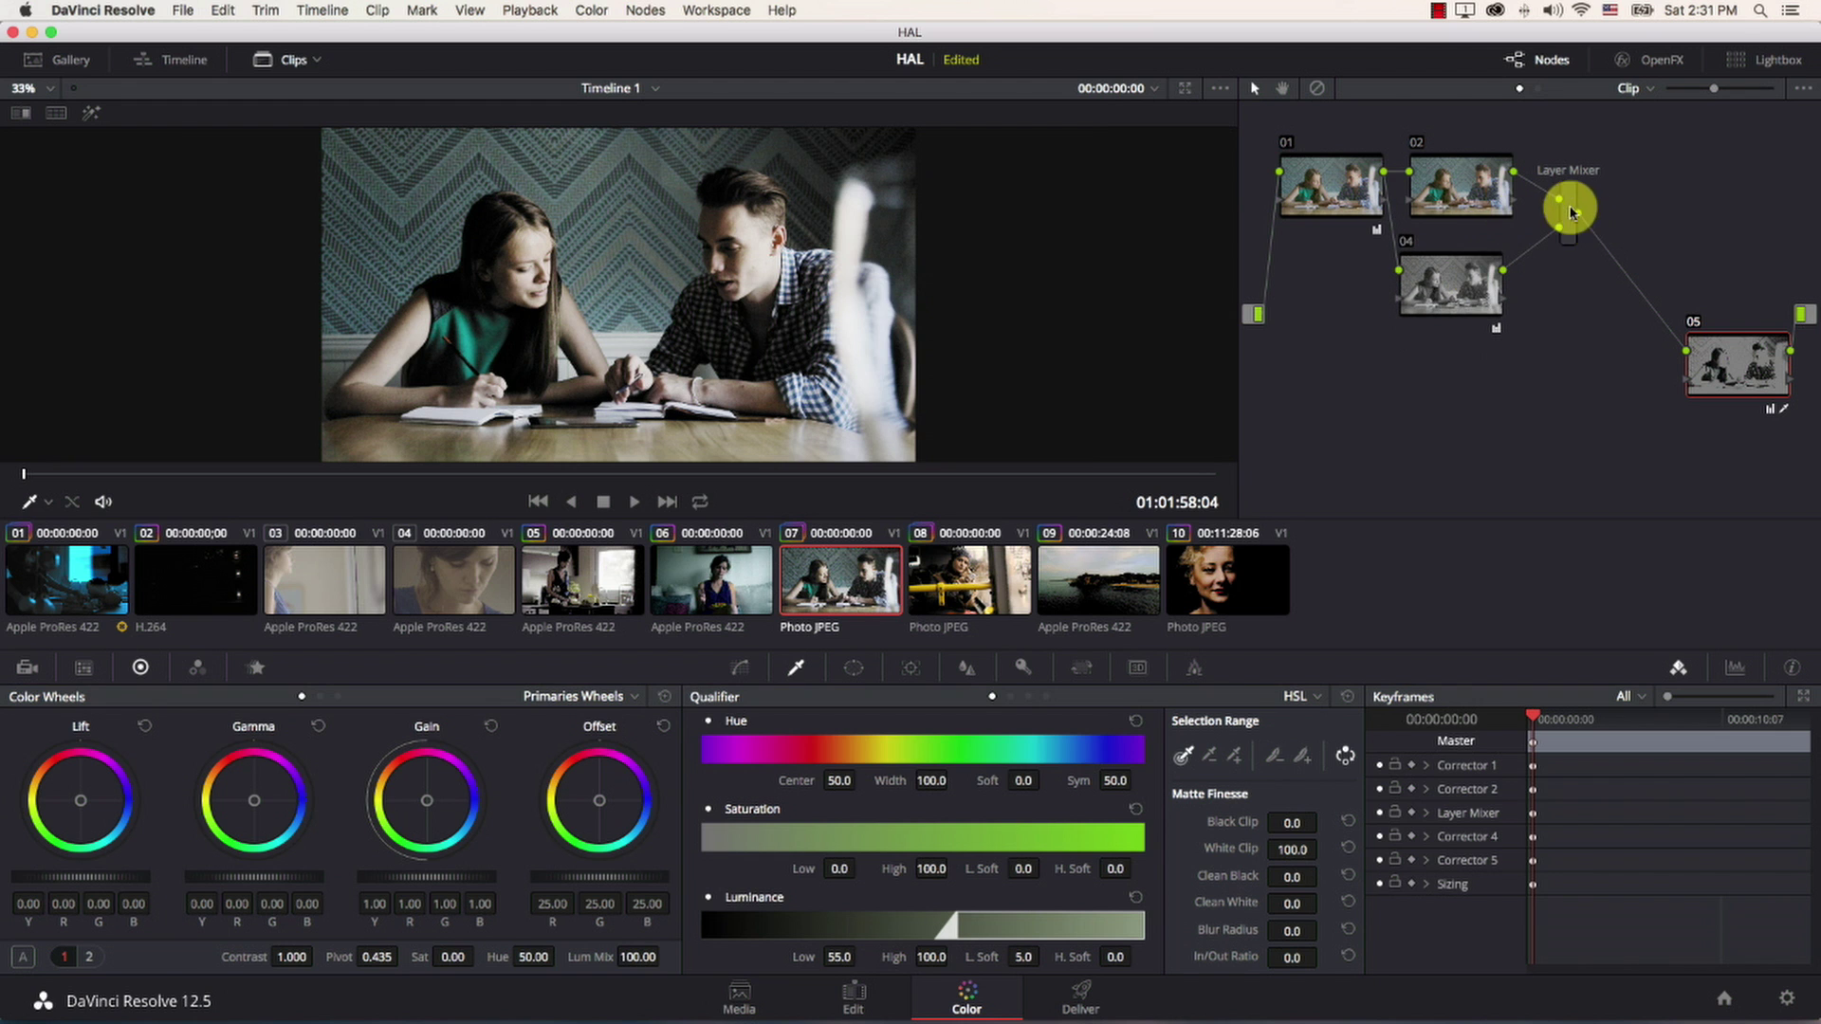
pyautogui.hotkey('shift', 'd')
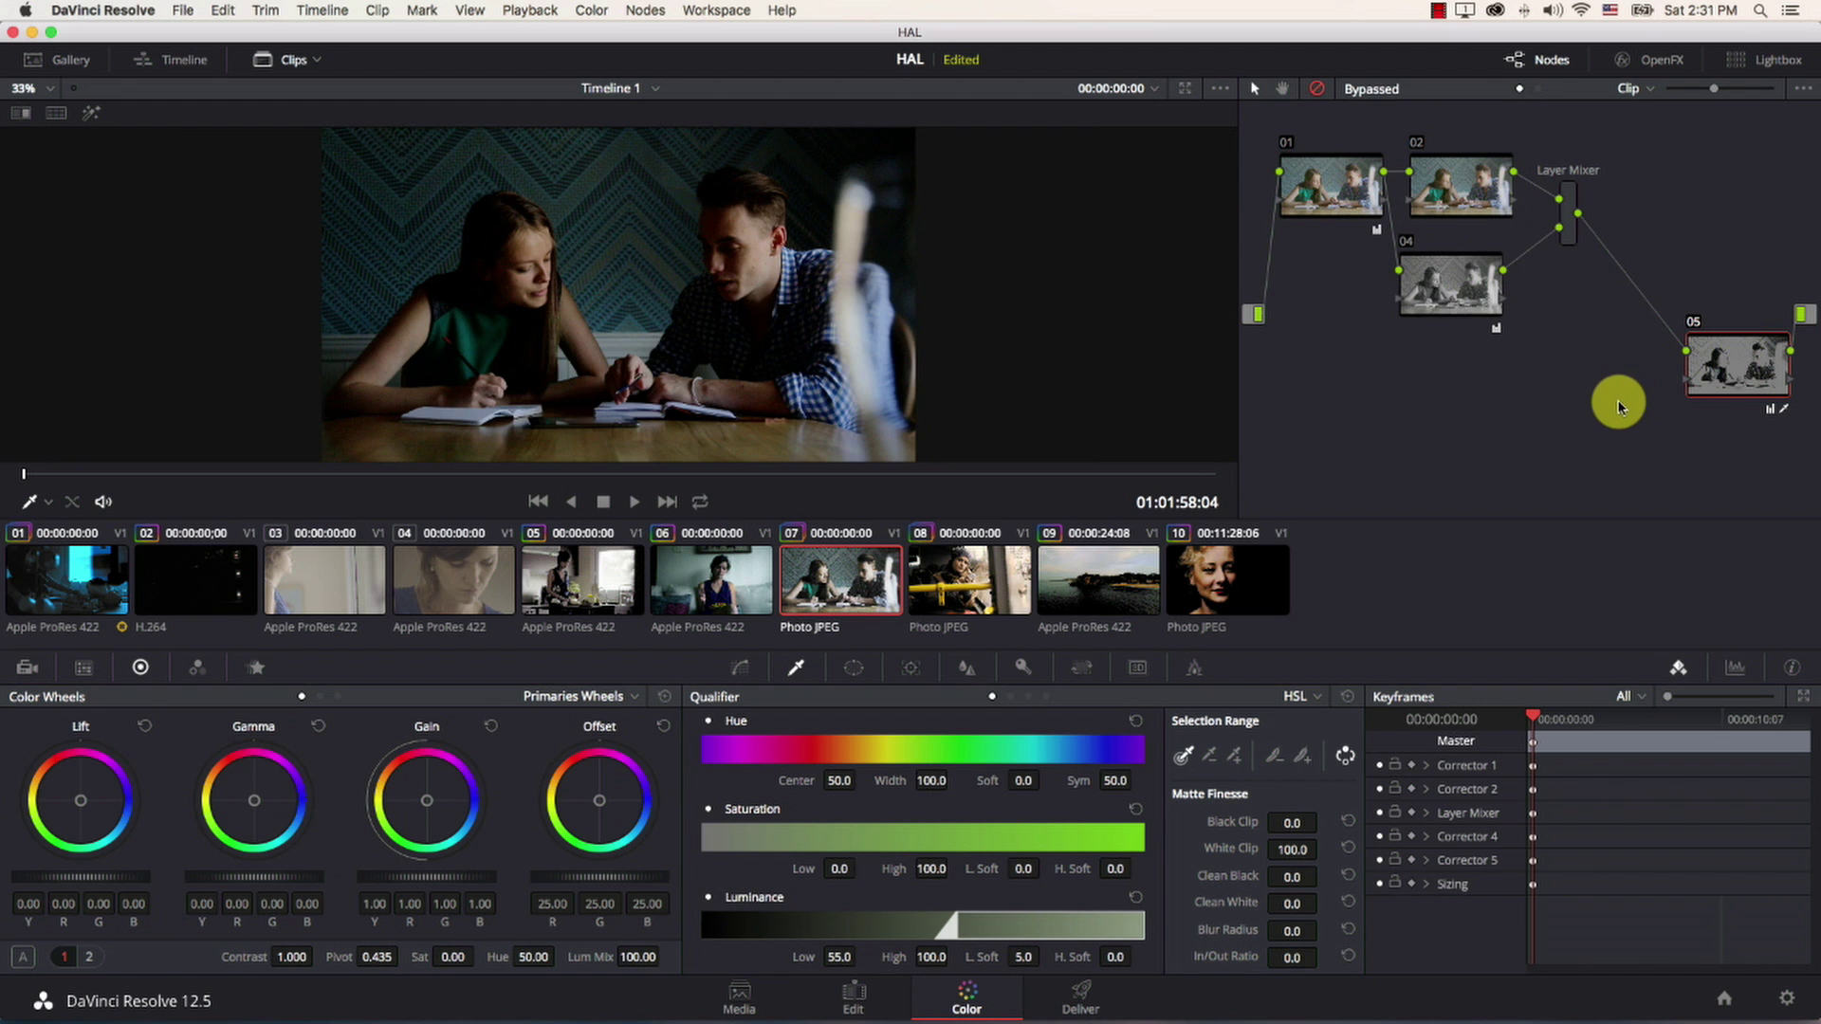
pyautogui.hotkey('shift', 'd')
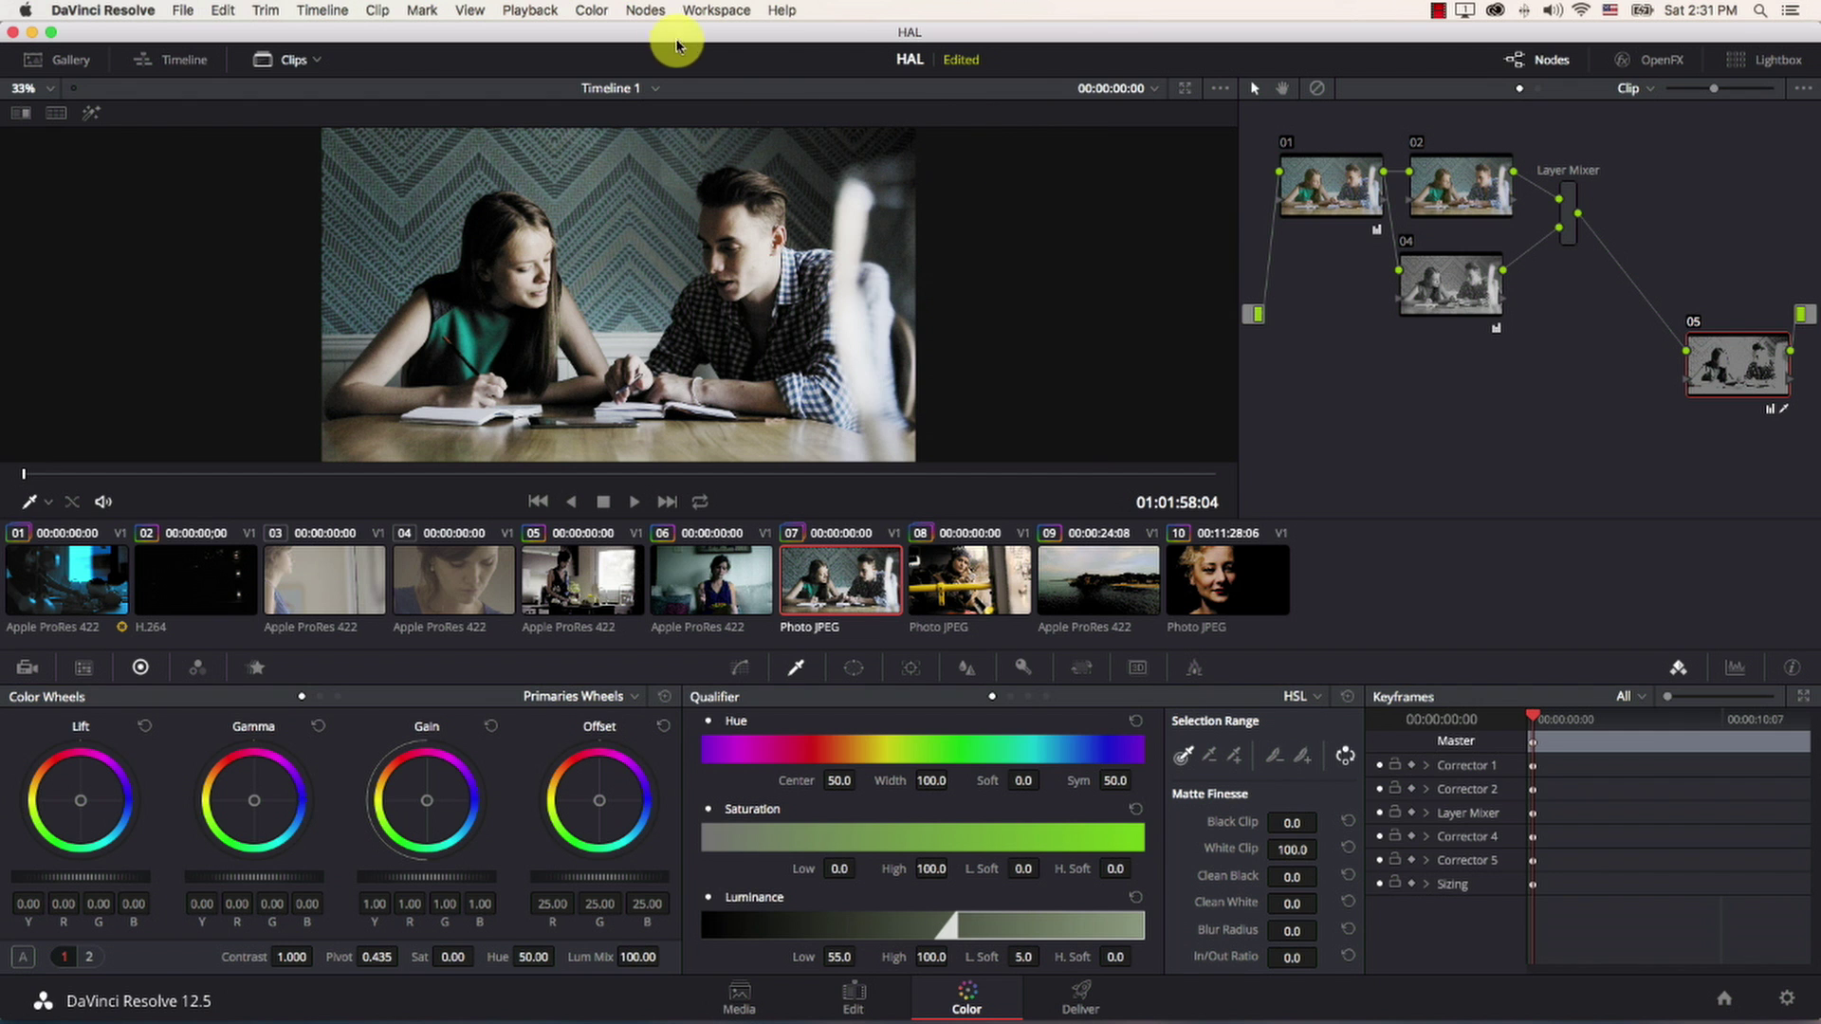
# Insert node 06 before node 05 with orange Offset 29.46/23.84/15.62 and Sat 47.60
pyautogui.click(617, 10)
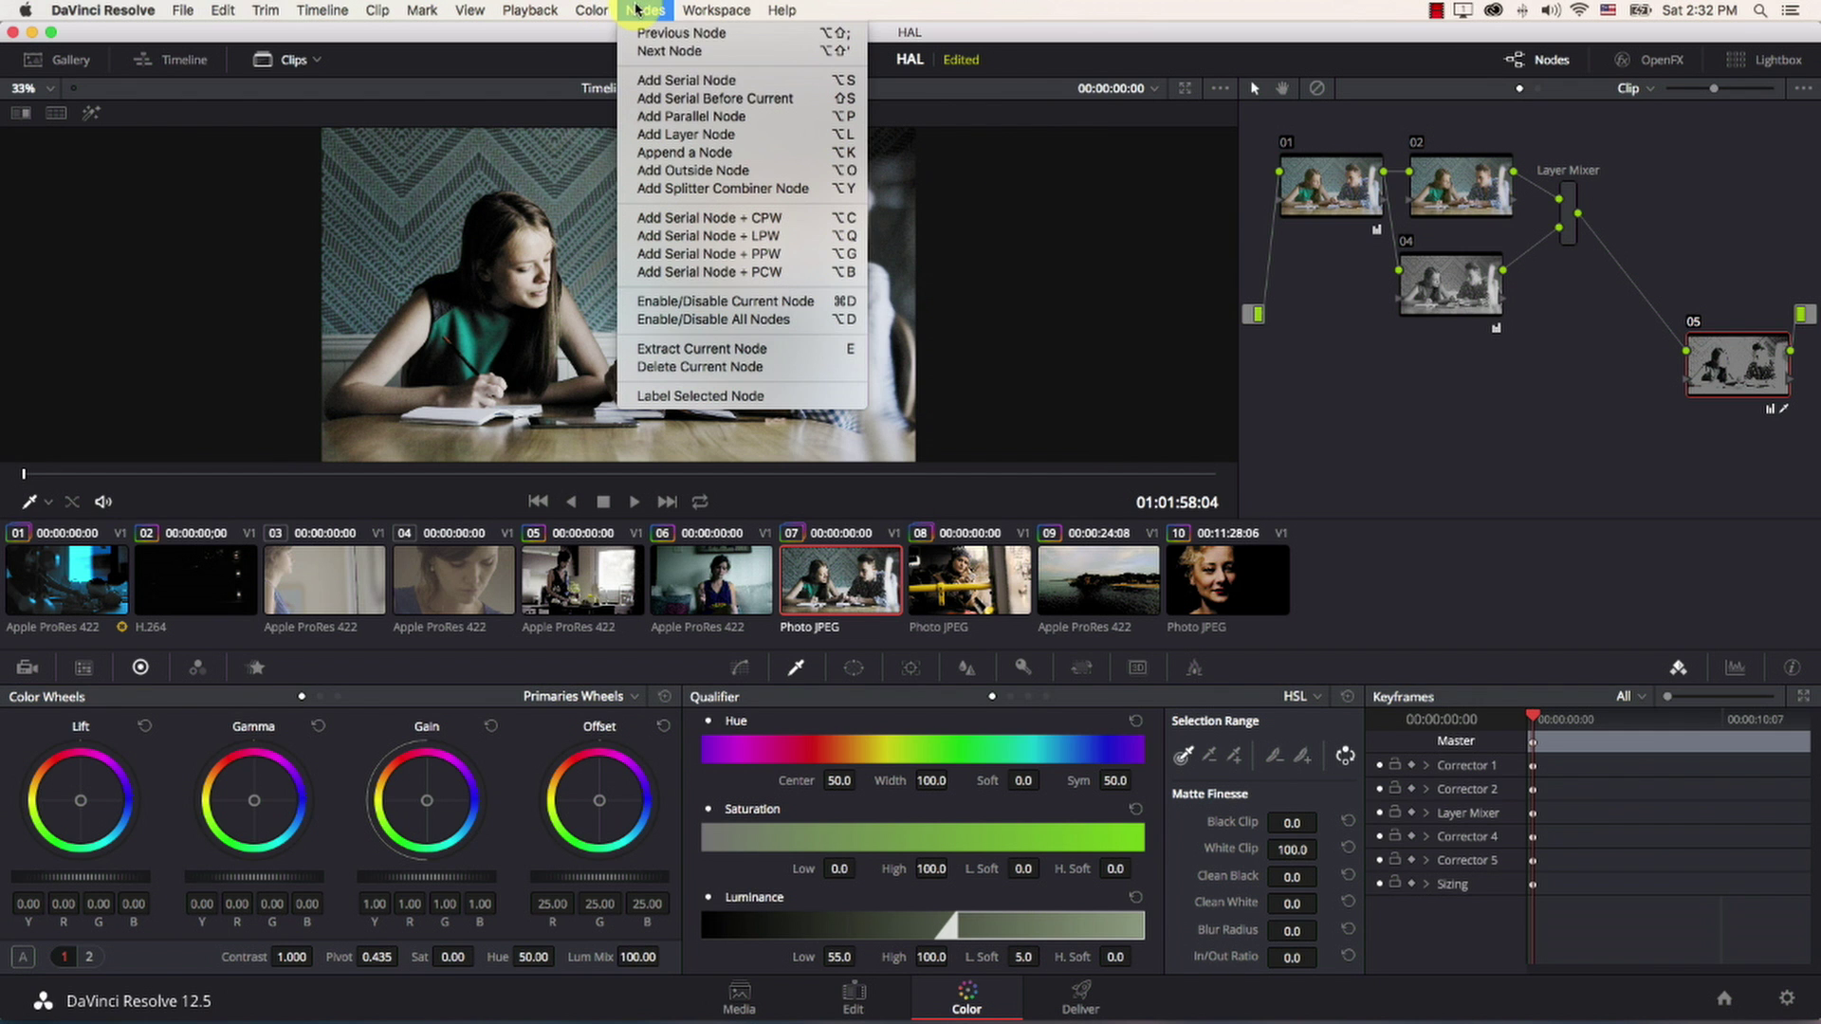
pyautogui.click(739, 101)
pyautogui.moveTo(1620, 373); pyautogui.dragTo(1599, 355)
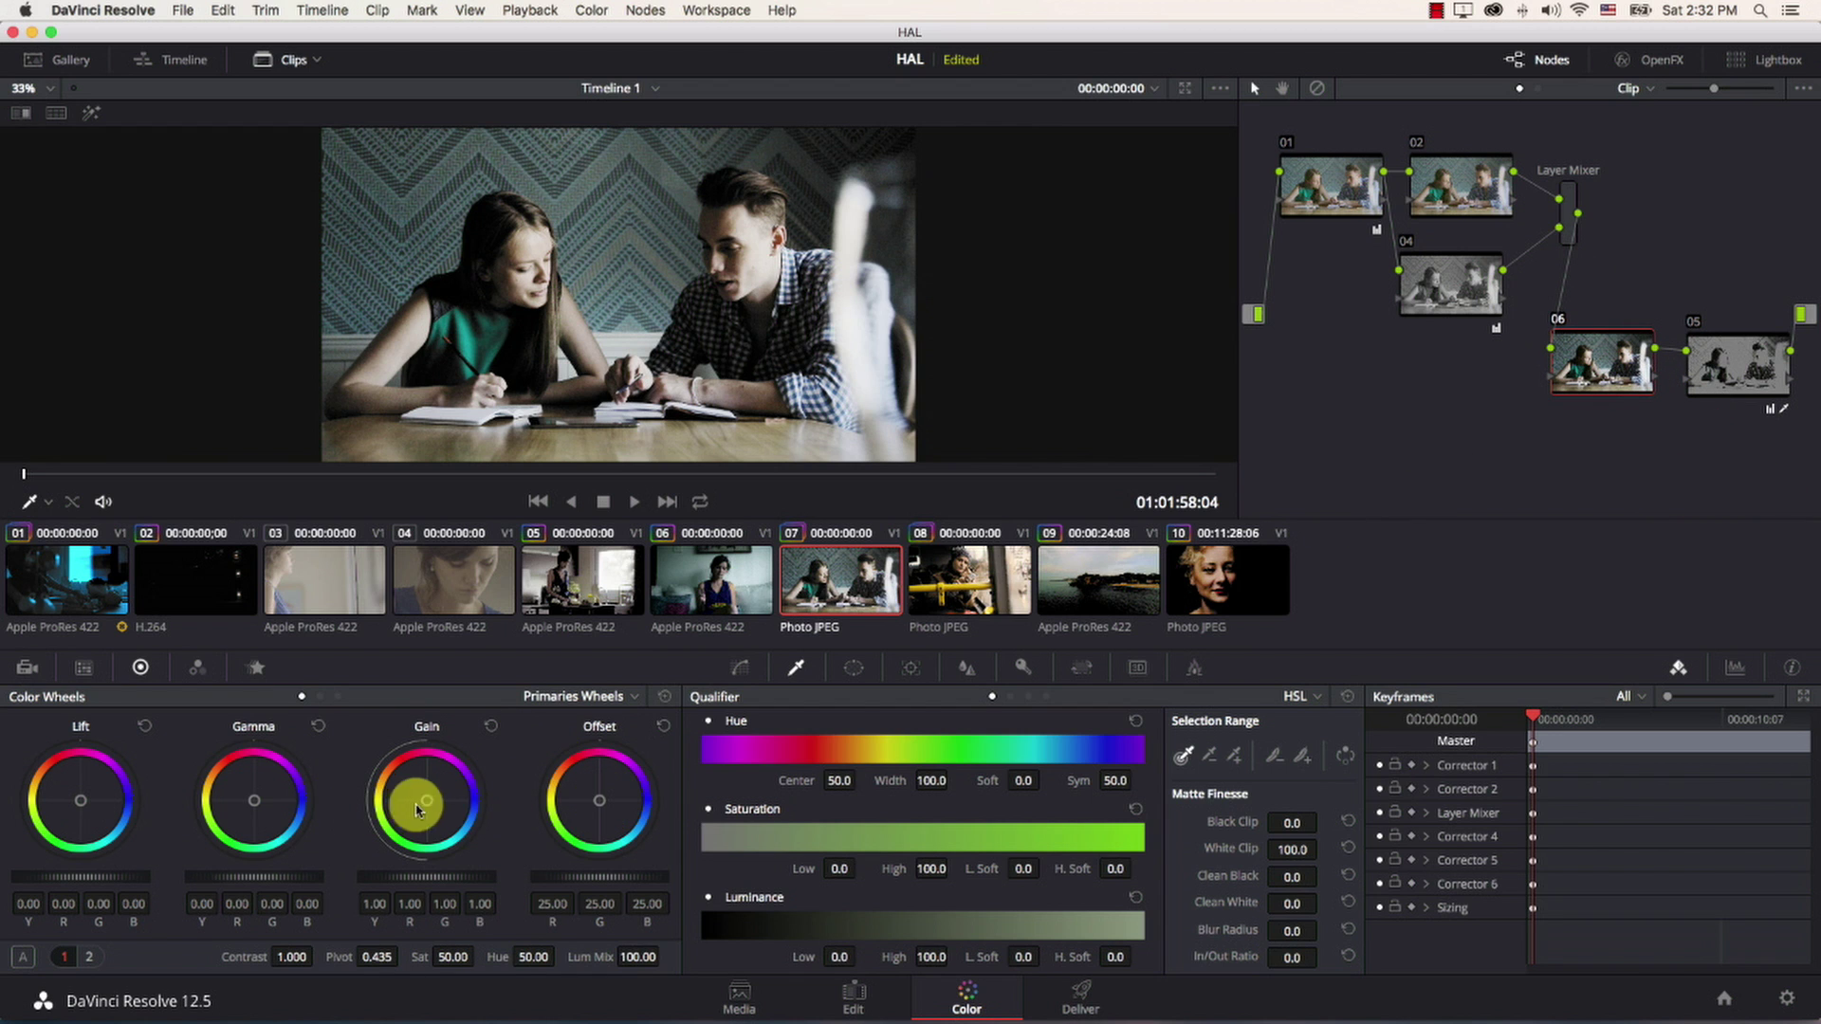
pyautogui.moveTo(604, 803); pyautogui.dragTo(529, 750)
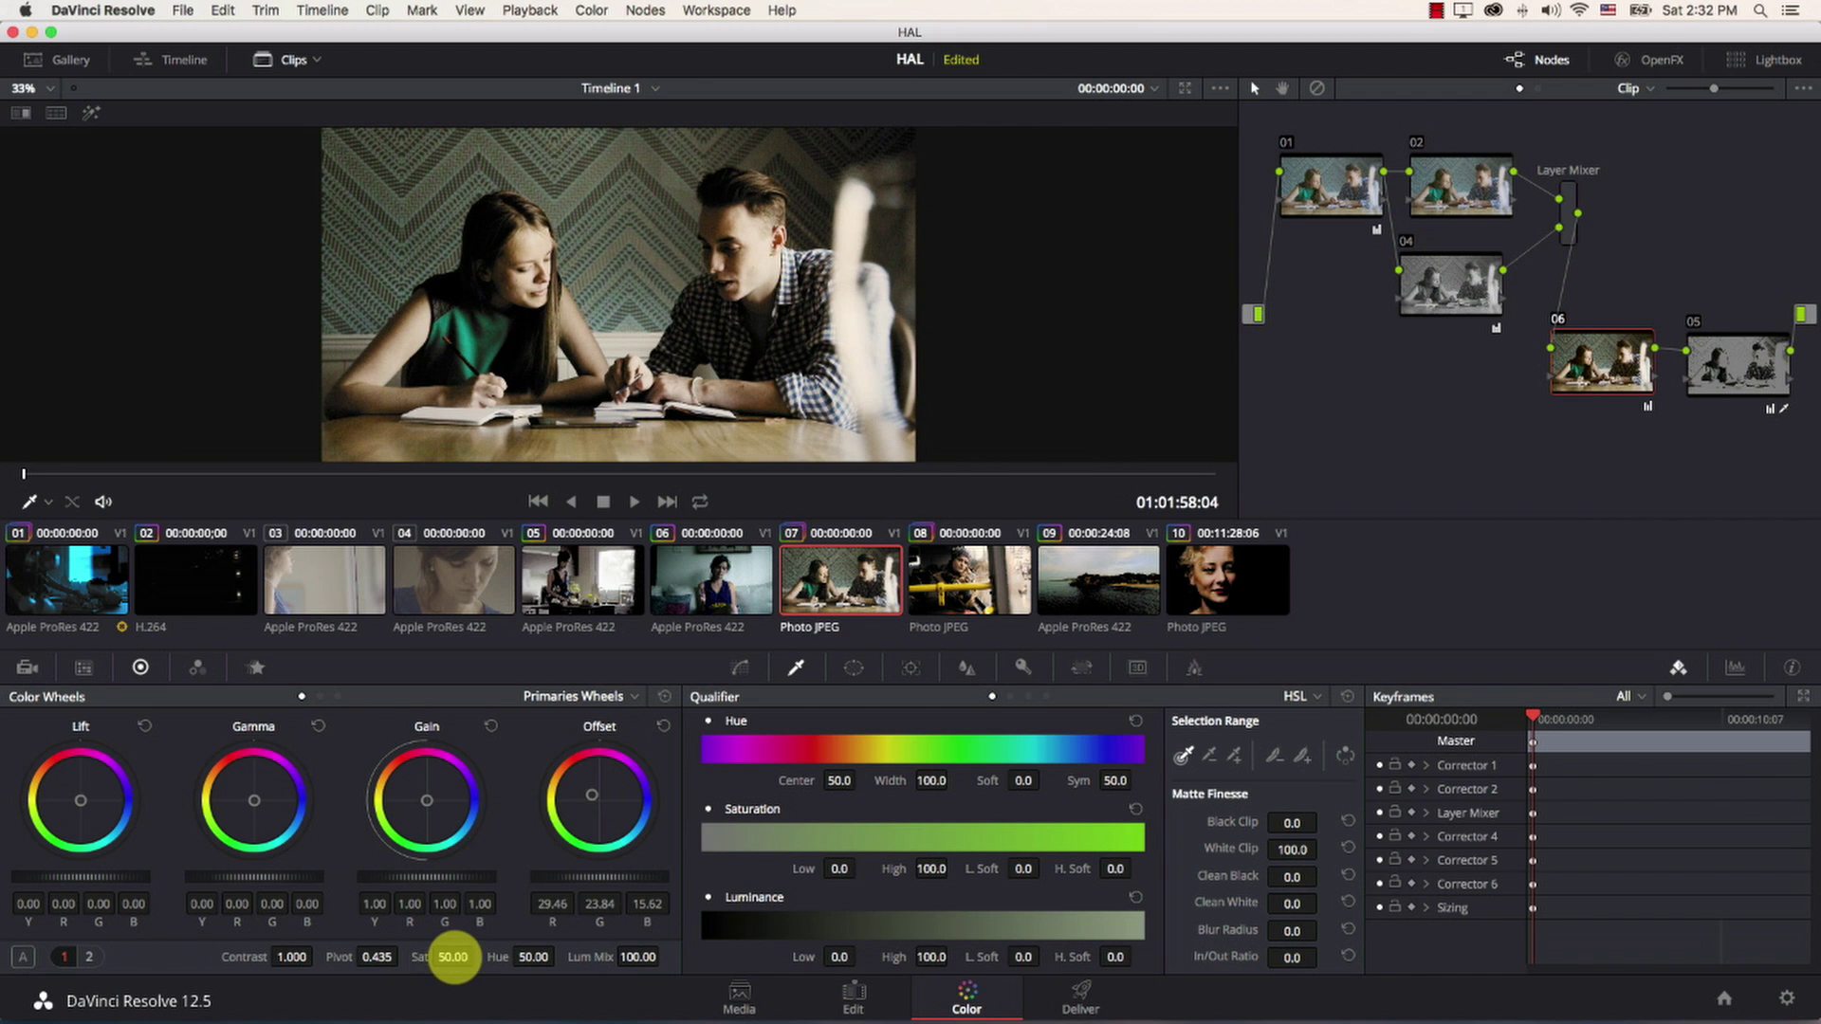
pyautogui.moveTo(451, 956)
pyautogui.mouseDown()
pyautogui.moveTo(395, 955)
pyautogui.moveTo(454, 957)
pyautogui.mouseUp()
pyautogui.hotkey('shift', 'd')
pyautogui.hotkey('shift', 'd')
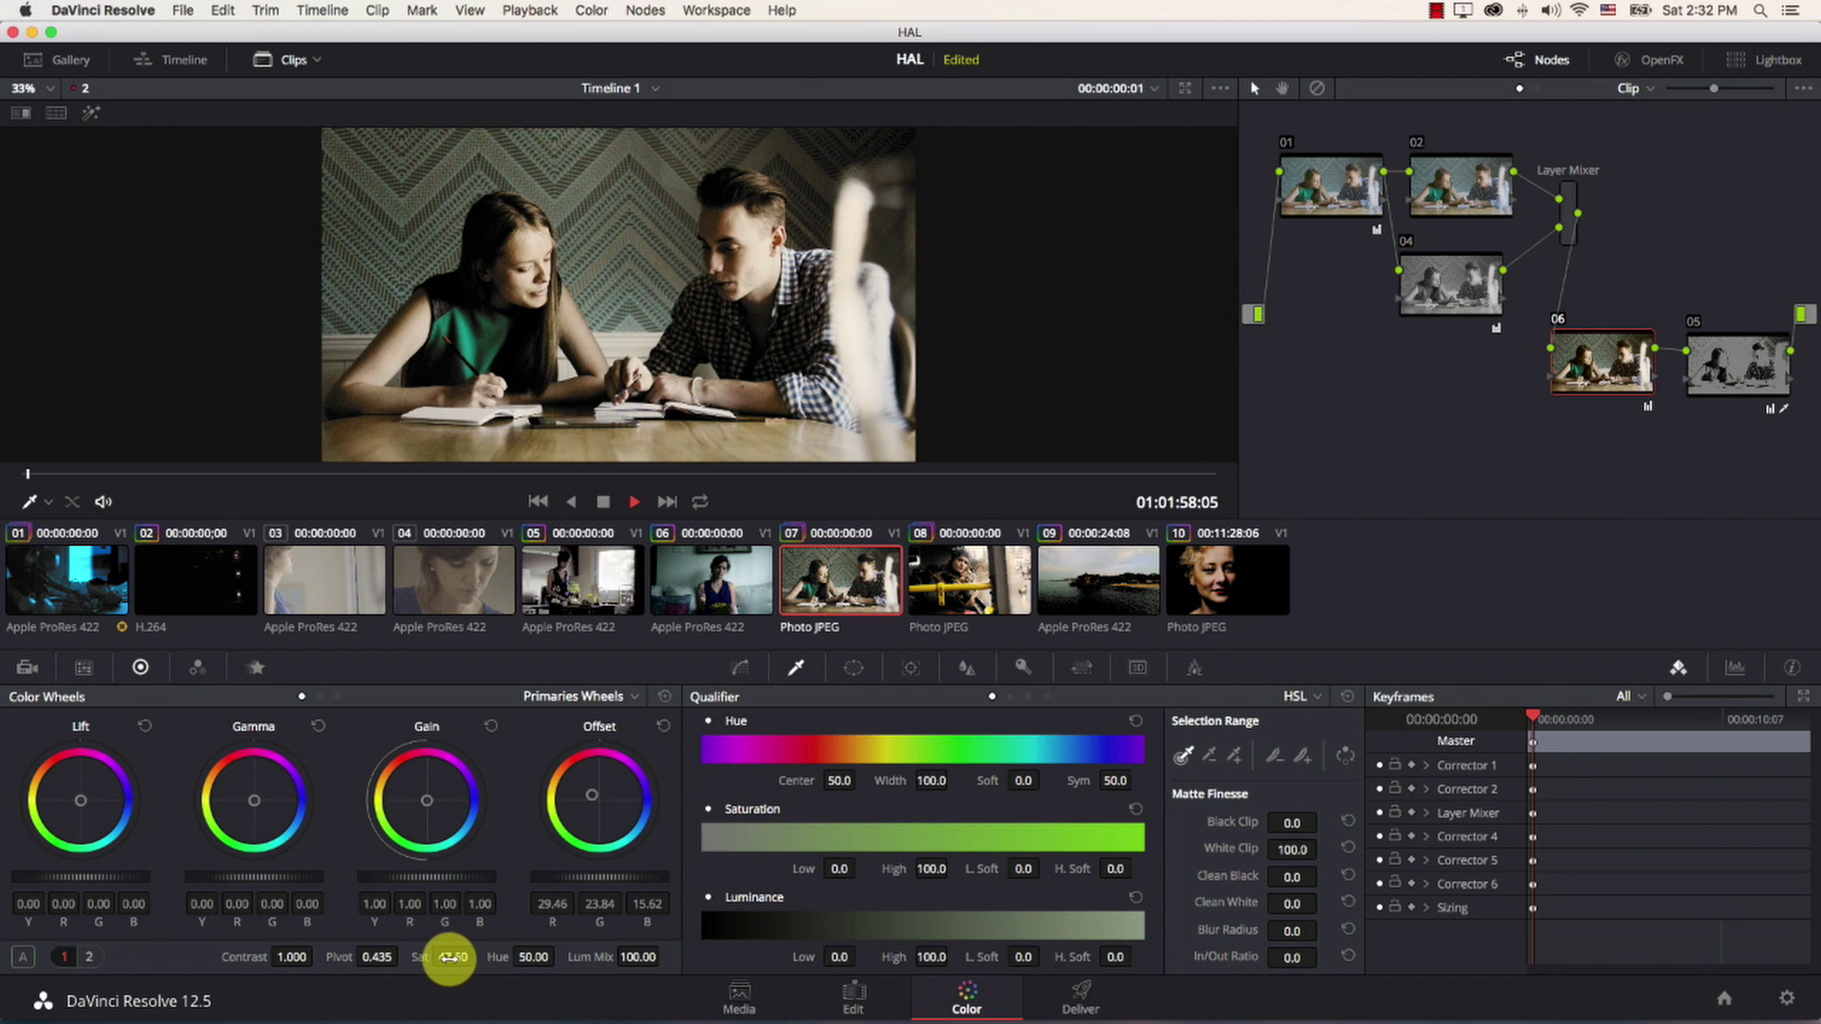
pyautogui.press('space')
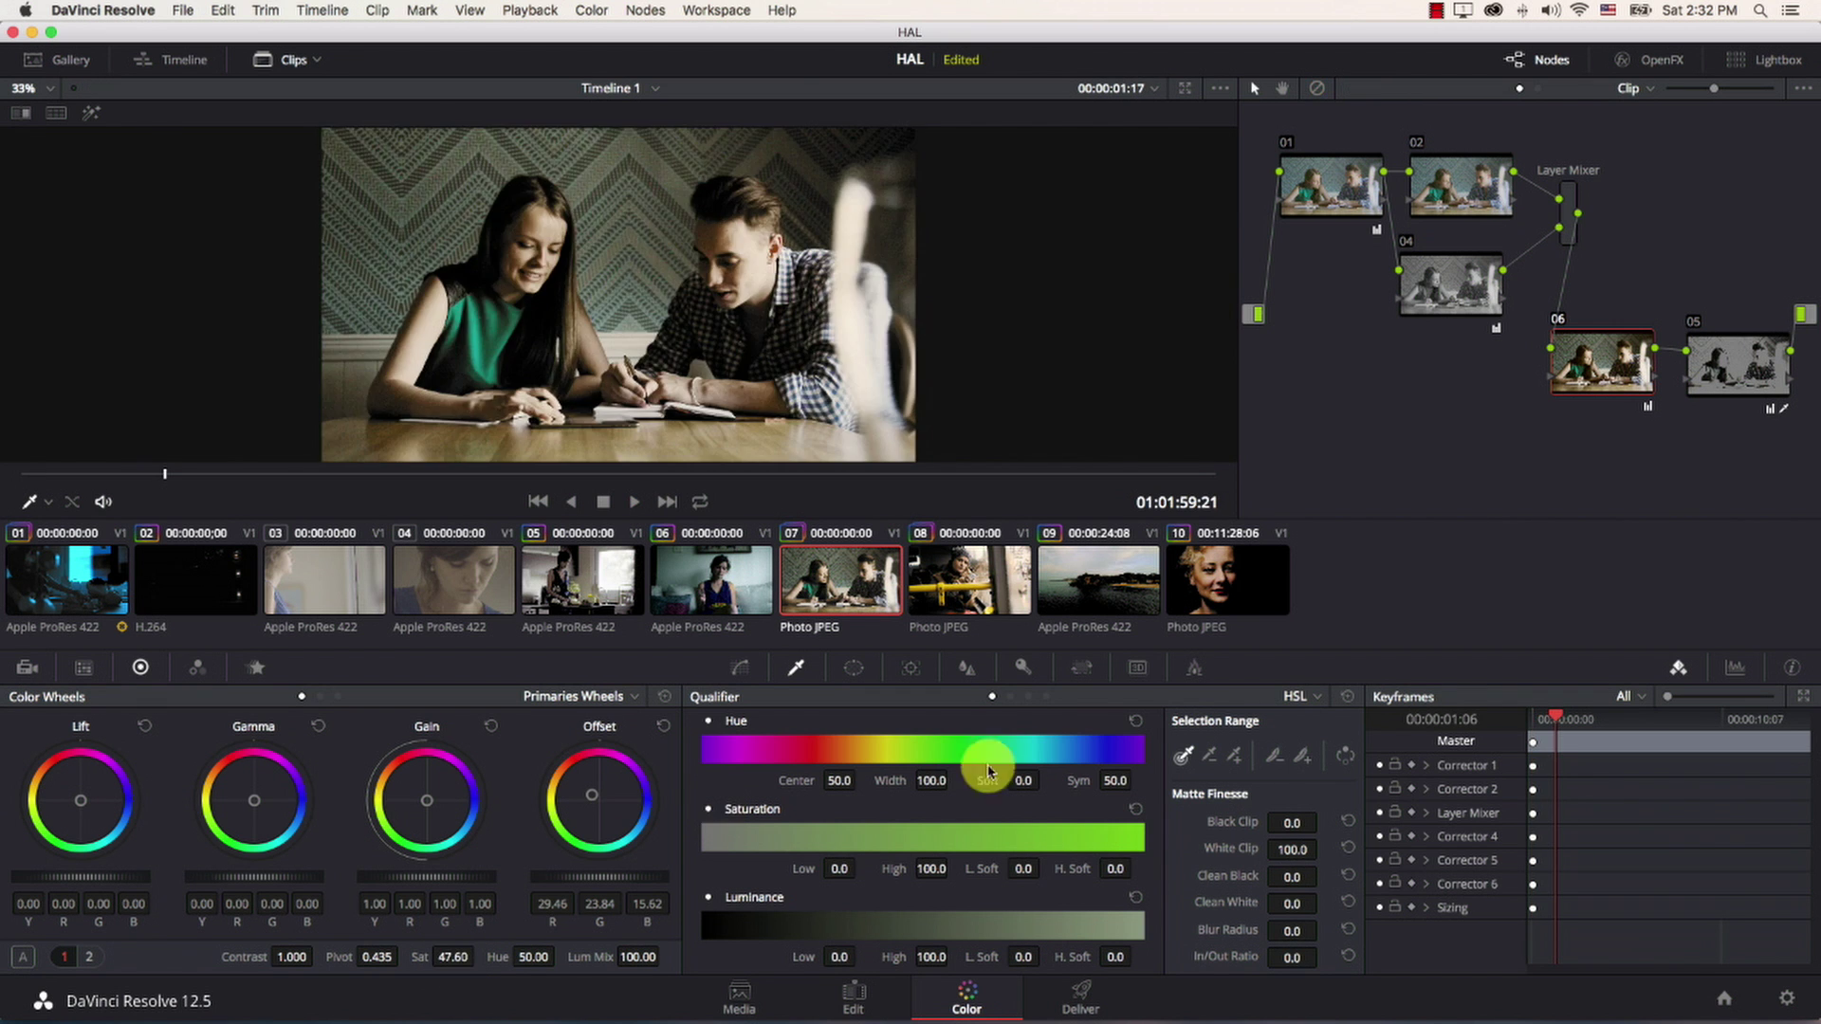
pyautogui.click(960, 606)
pyautogui.press('space')
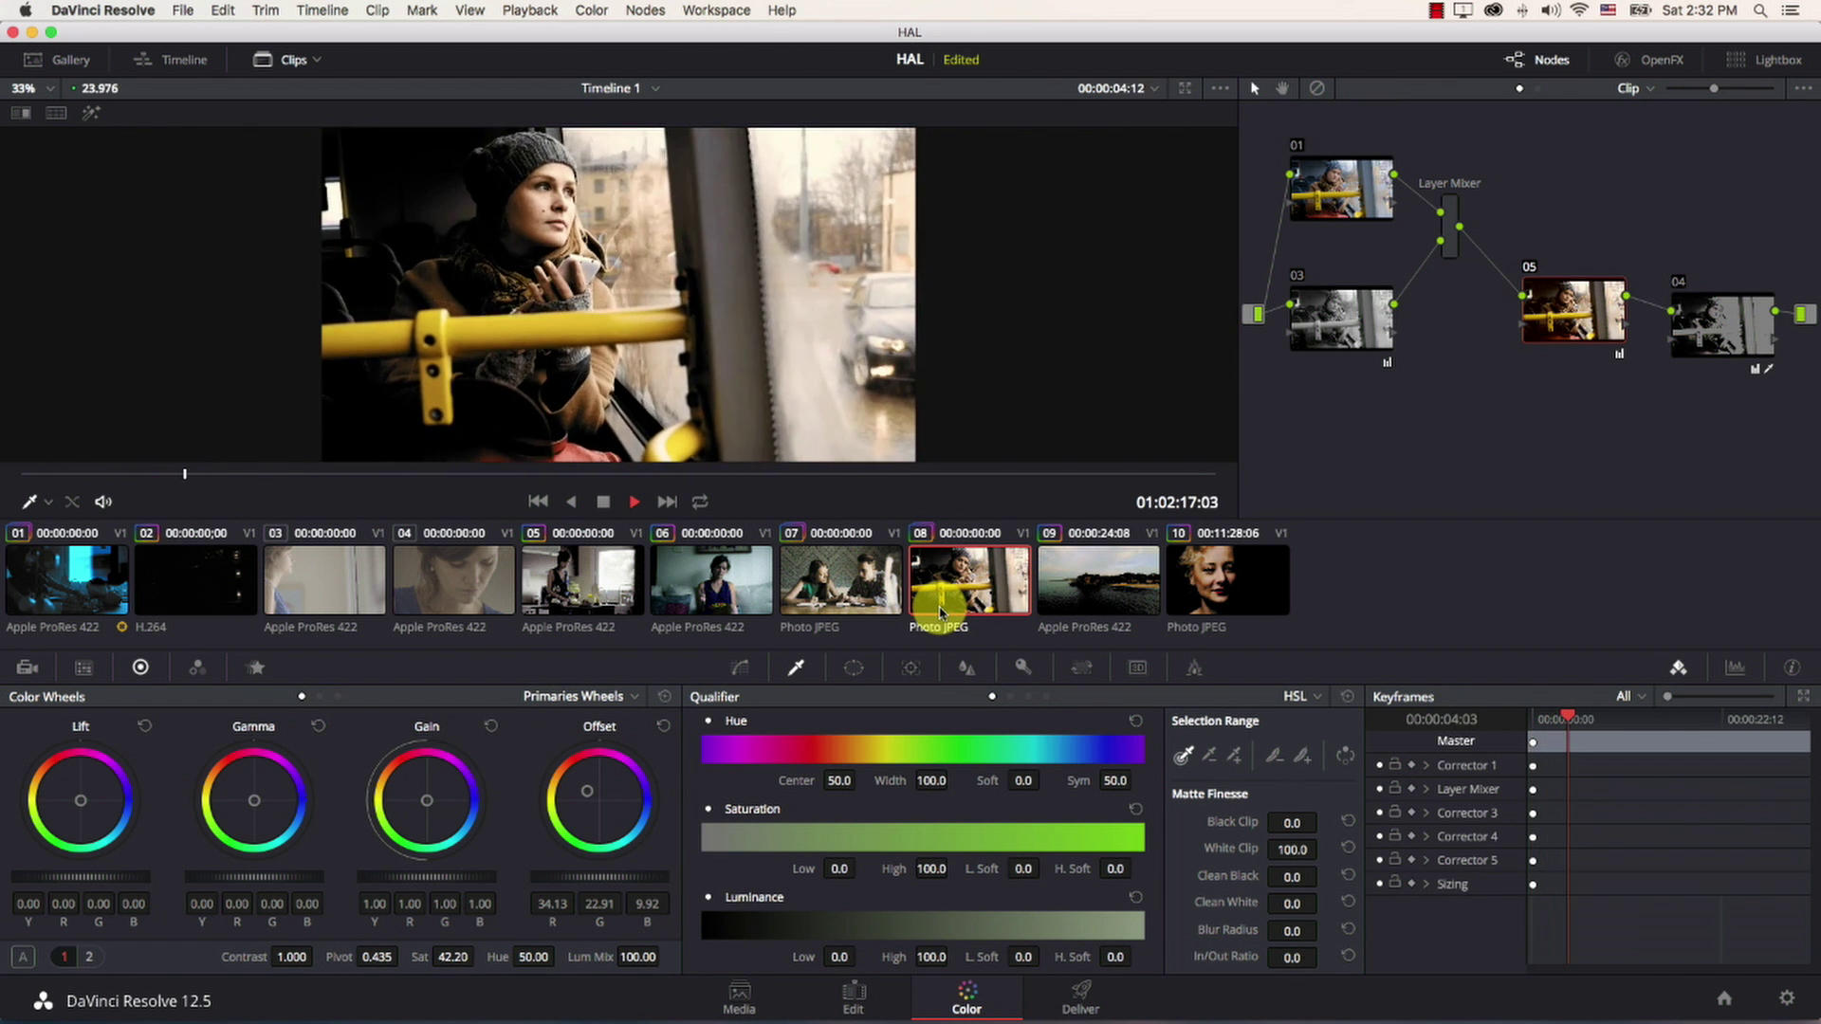
pyautogui.click(814, 595)
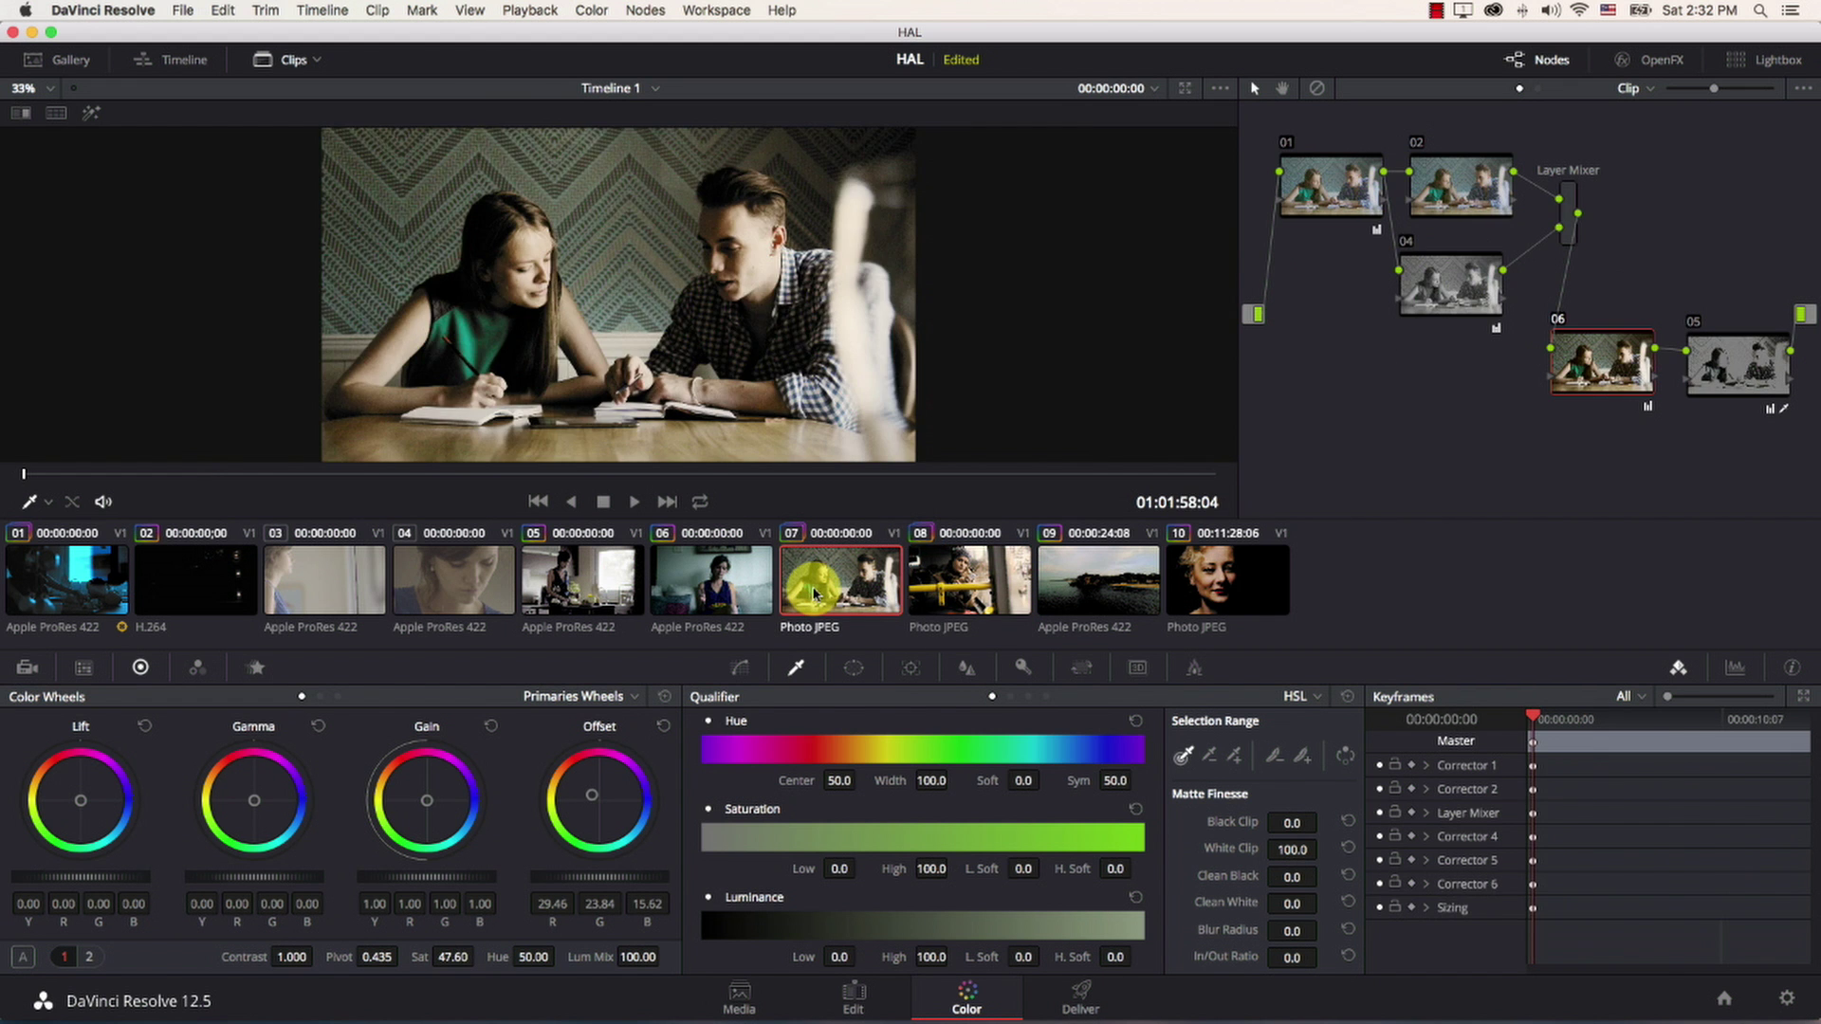